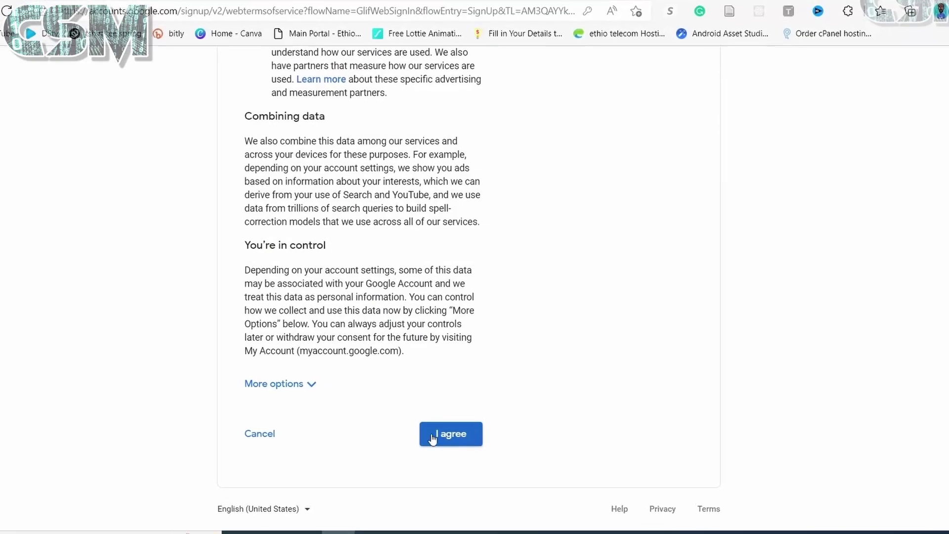
Accept Google's privacy and terms to complete the new Google Account.
left_click(458, 431)
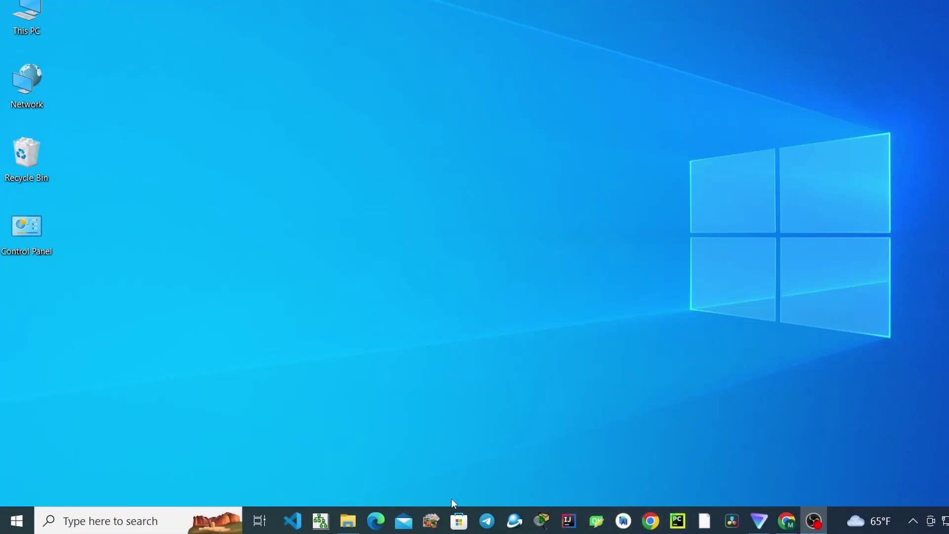
Launch Edge and load google.com from the address bar suggestion.
left_click(375, 524)
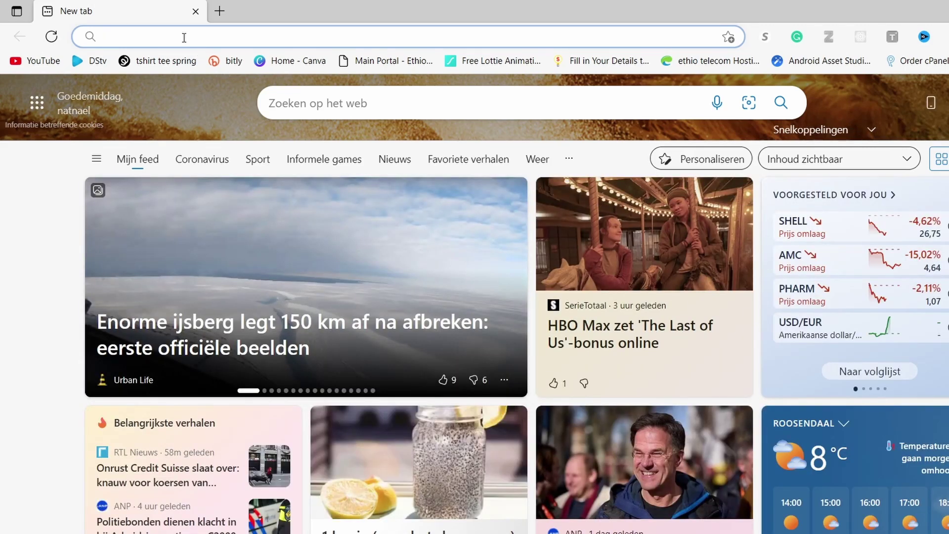
left_click(184, 38)
type("g")
key("Right")
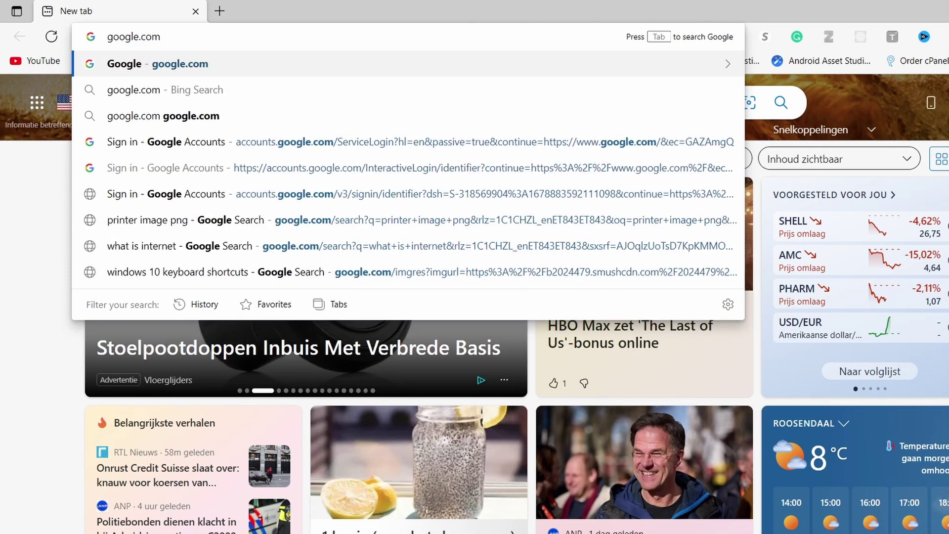
key("Return")
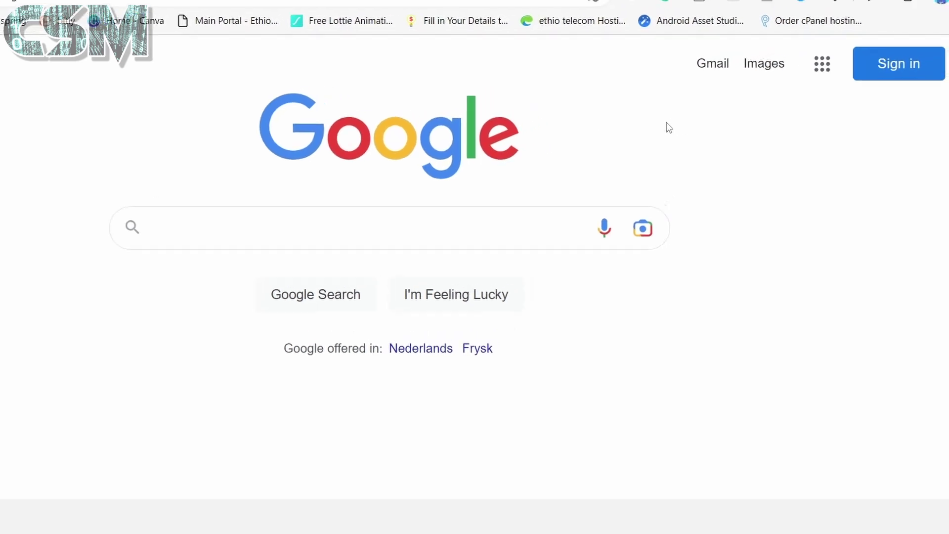
Start Google sign-in with the new account's e-mail, correcting a typo in its domain.
left_click(883, 85)
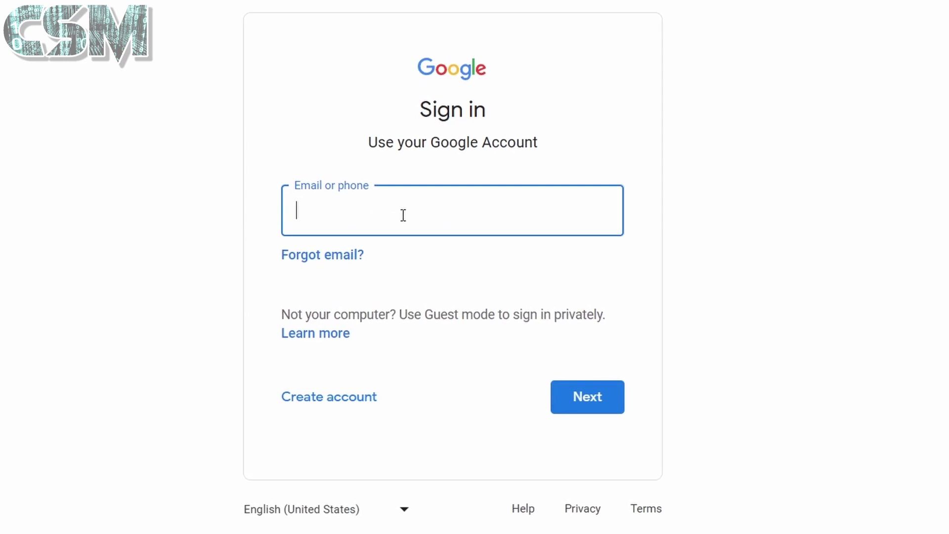
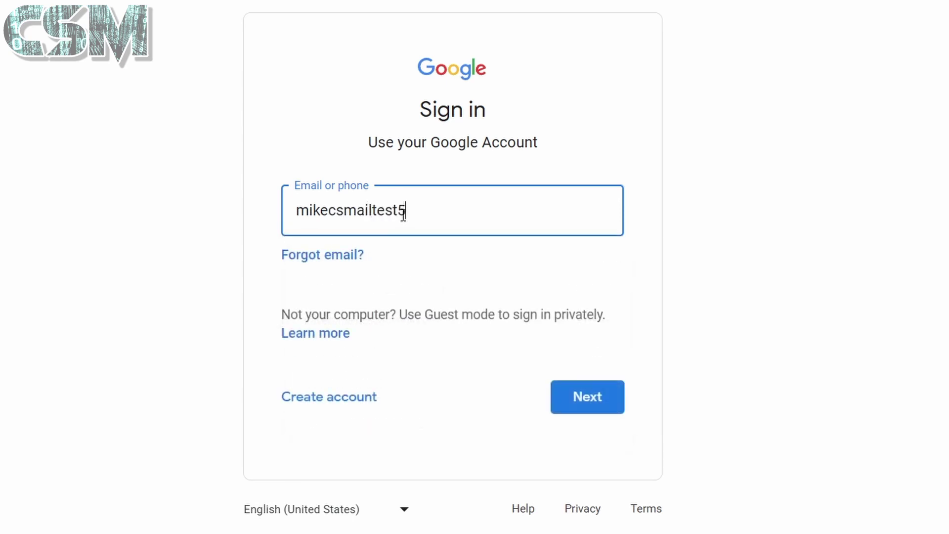
left_click(585, 409)
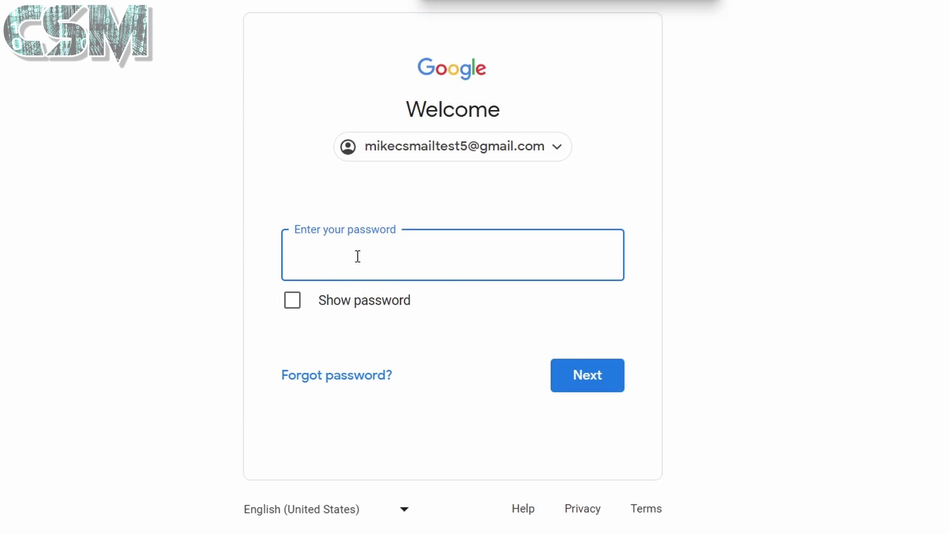
Enter the account password and skip the optional account suggestions.
type("aaaa")
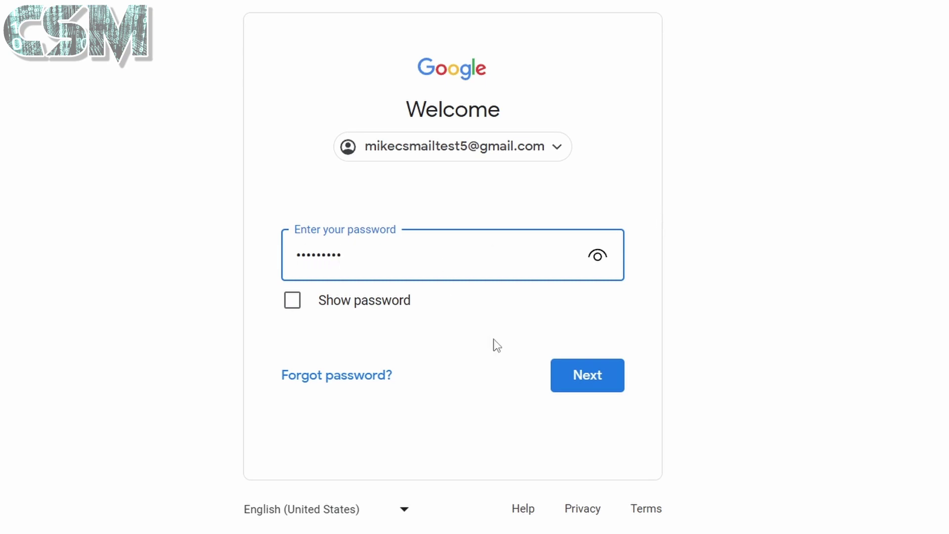
left_click(587, 378)
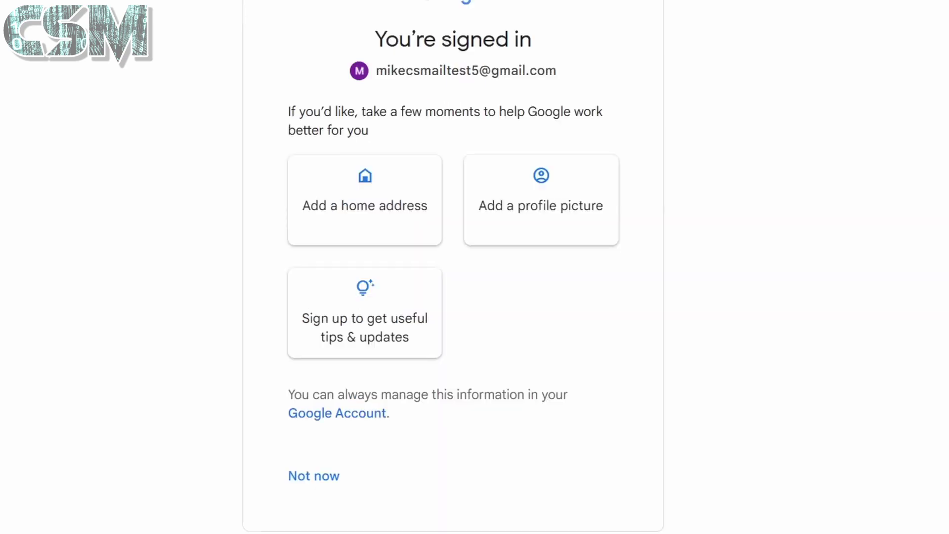
left_click(331, 488)
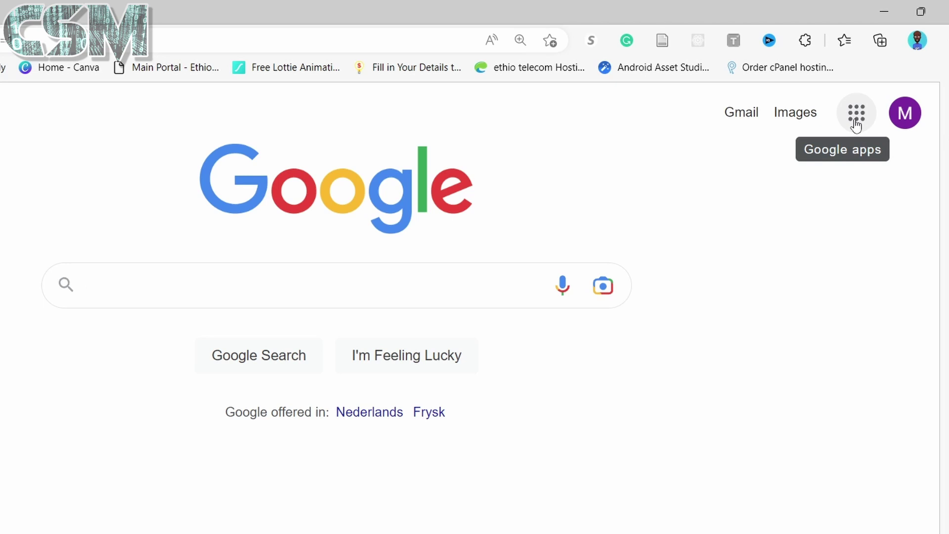
Go to YouTube from the Google apps grid and choose Create a channel from the avatar menu.
left_click(856, 125)
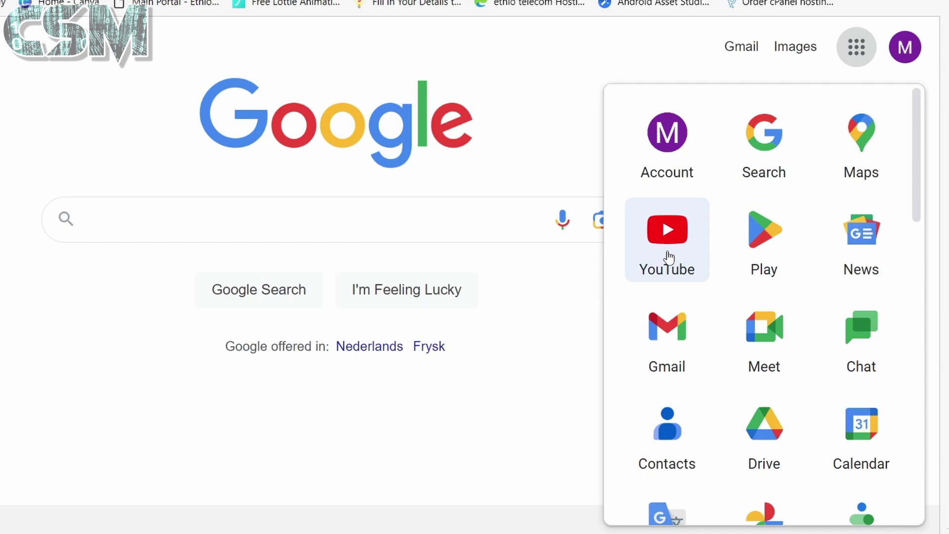
left_click(668, 257)
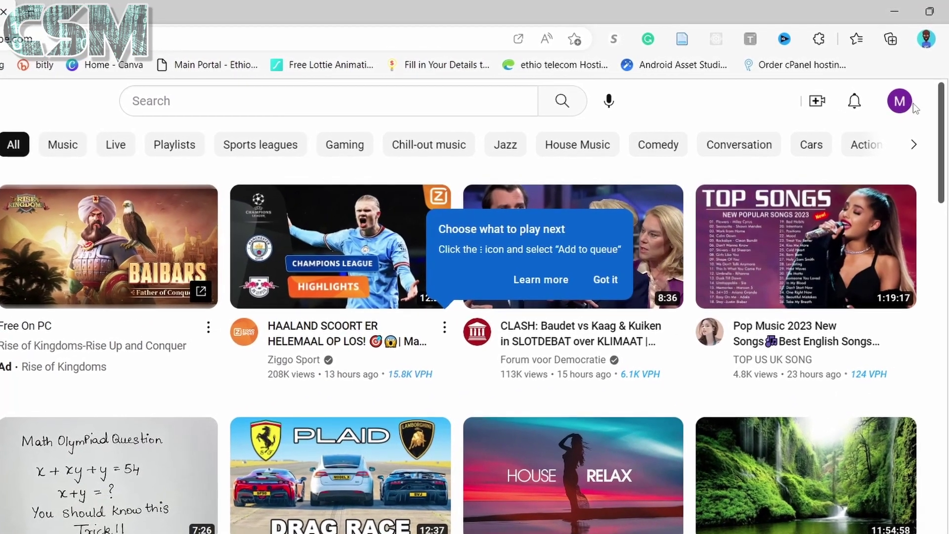
left_click(902, 105)
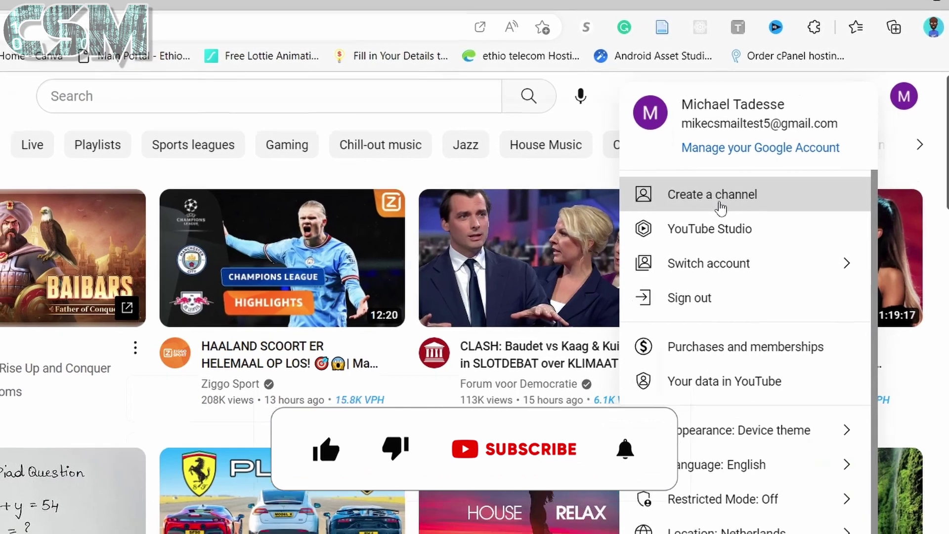
left_click(707, 227)
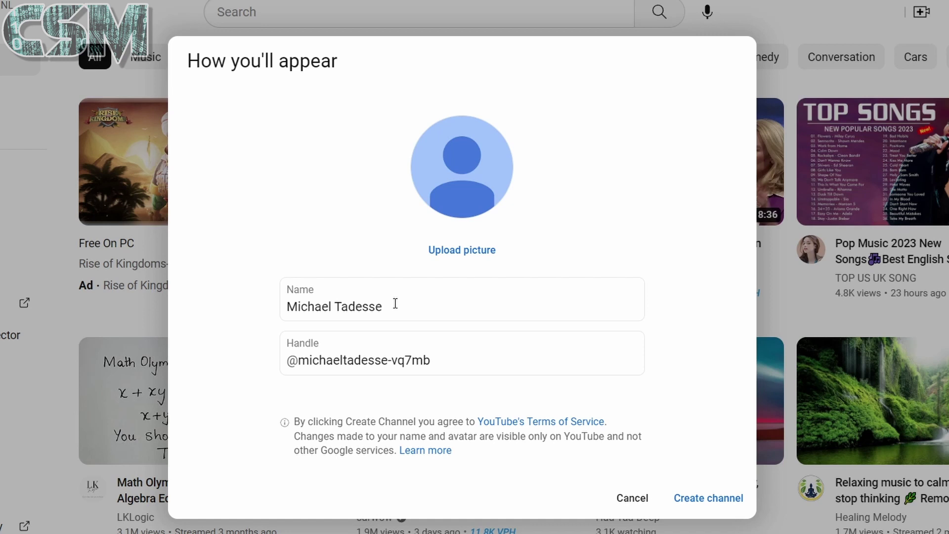
Append 'Sample Channel' to the channel name, keep the generated handle, and create the channel.
left_click_drag(400, 310, 277, 313)
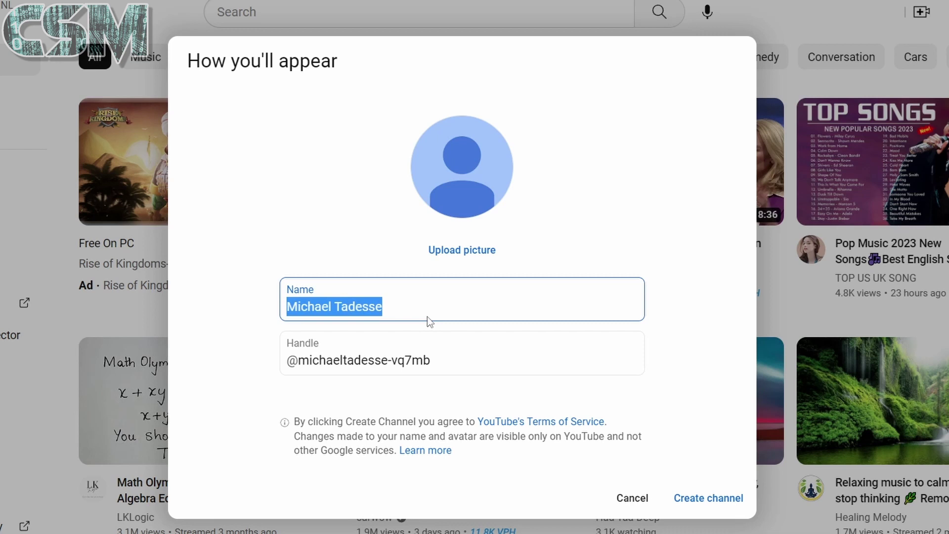
left_click(447, 309)
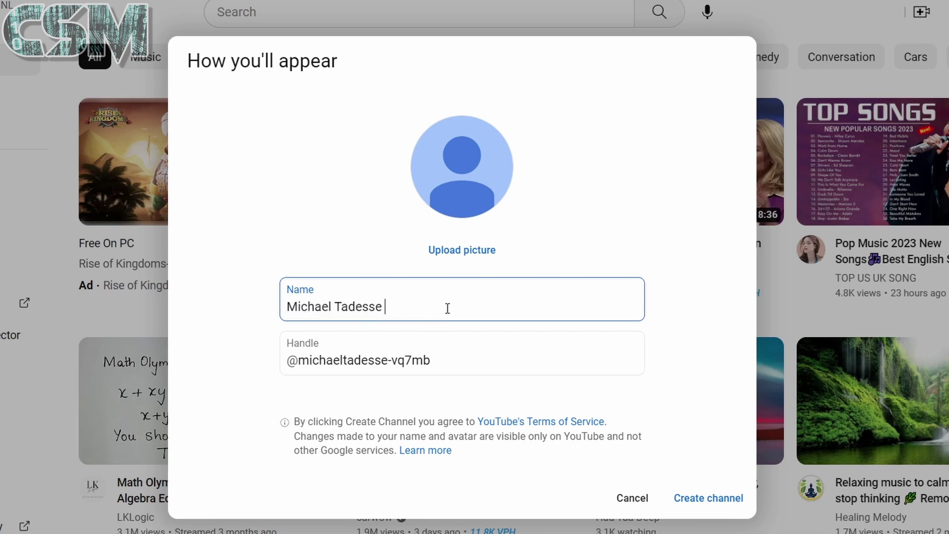
type("Sample Channel")
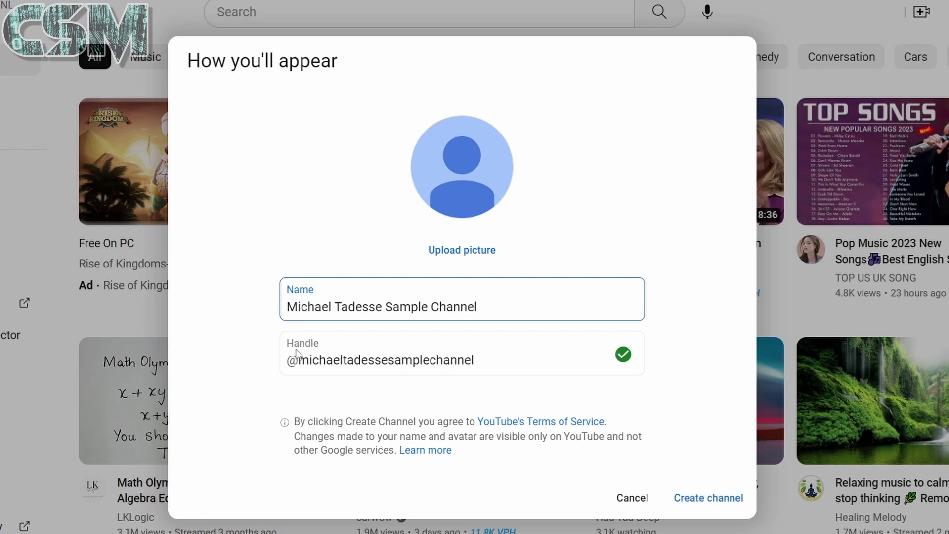
left_click_drag(487, 358, 291, 364)
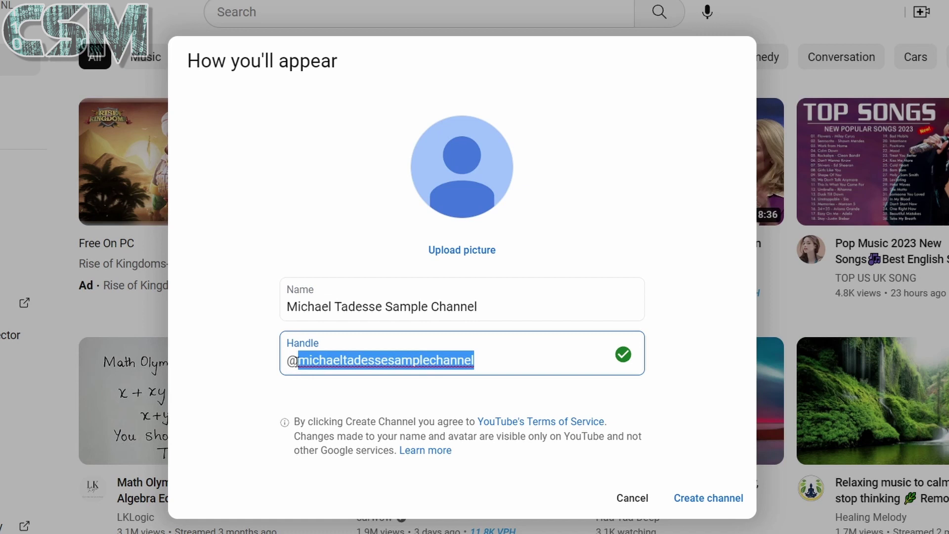
left_click(485, 361)
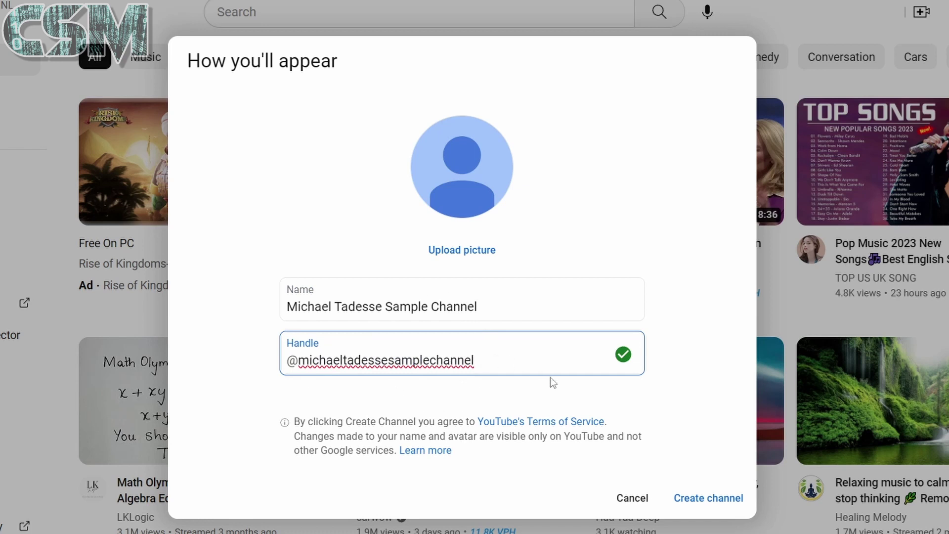
left_click(707, 500)
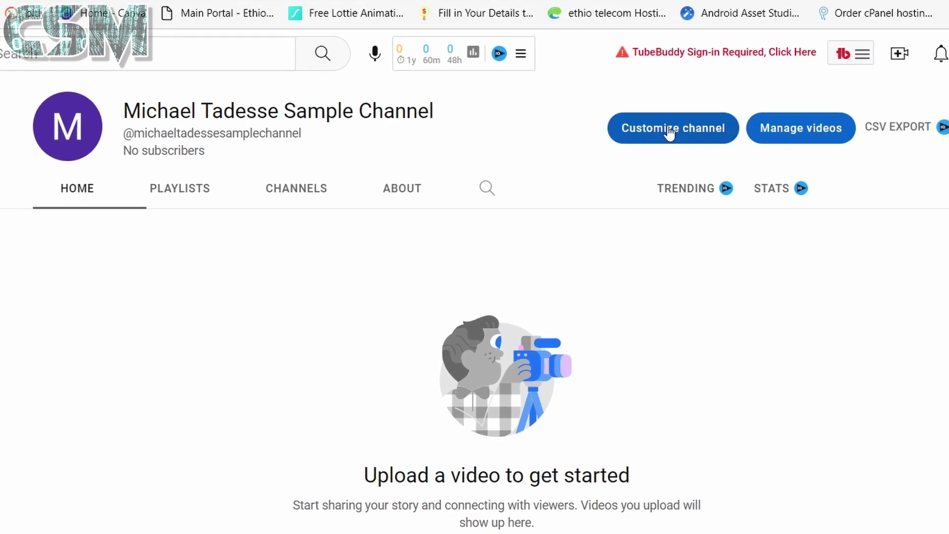
left_click(677, 134)
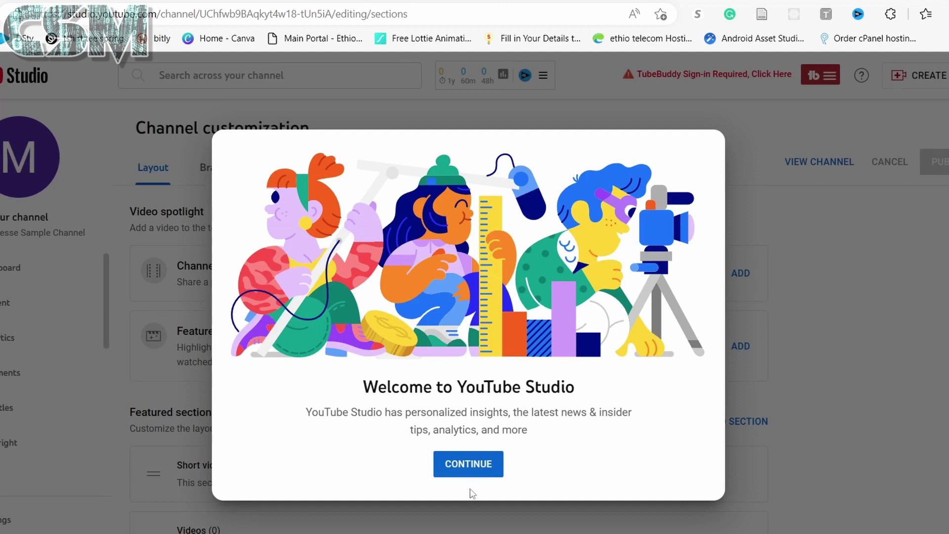
left_click(470, 465)
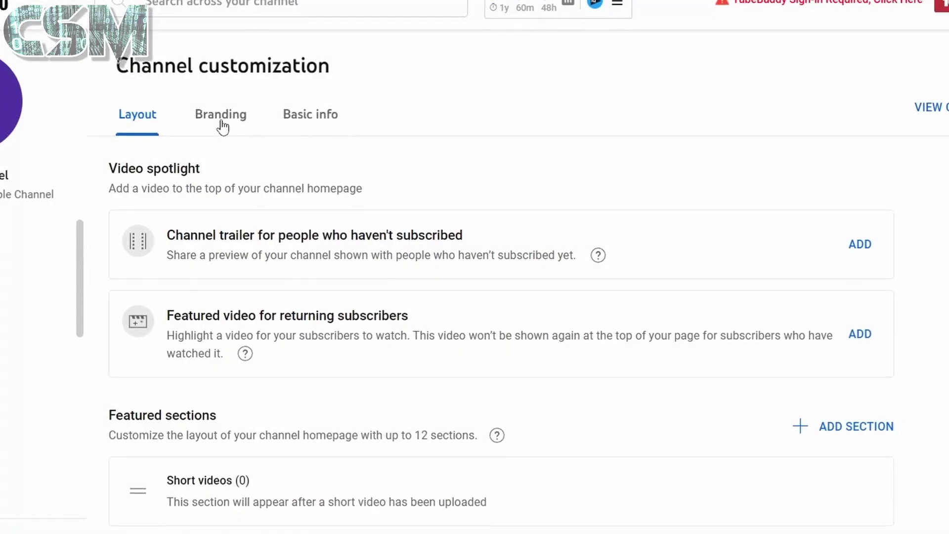
scroll(312, 426, "down", 2)
scroll(314, 425, "up", 1)
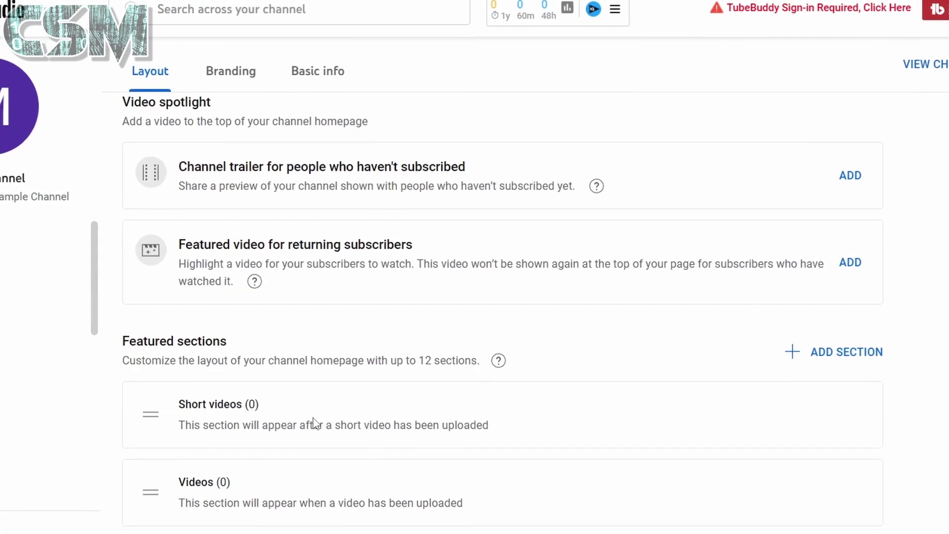
scroll(317, 423, "up", 1)
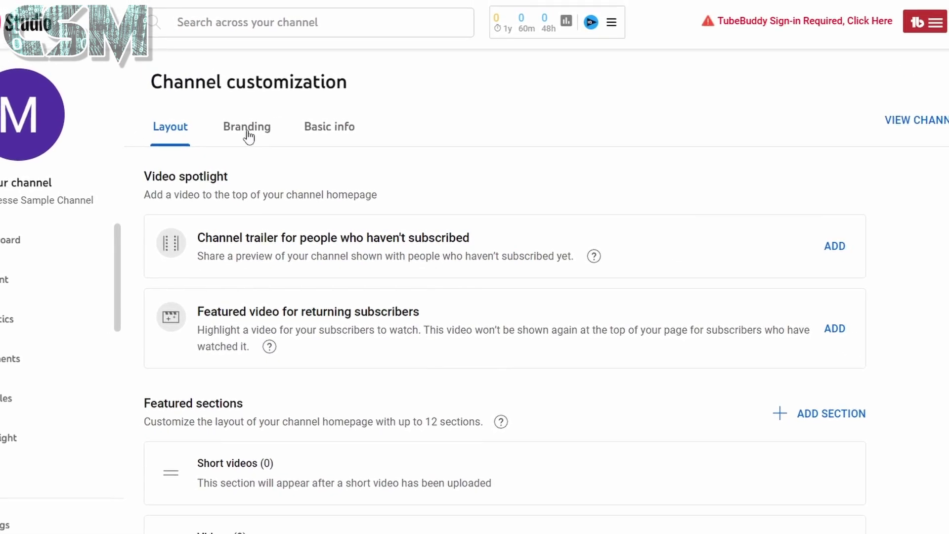
Switch to the Branding tab and look over its picture, banner and watermark settings.
left_click(248, 136)
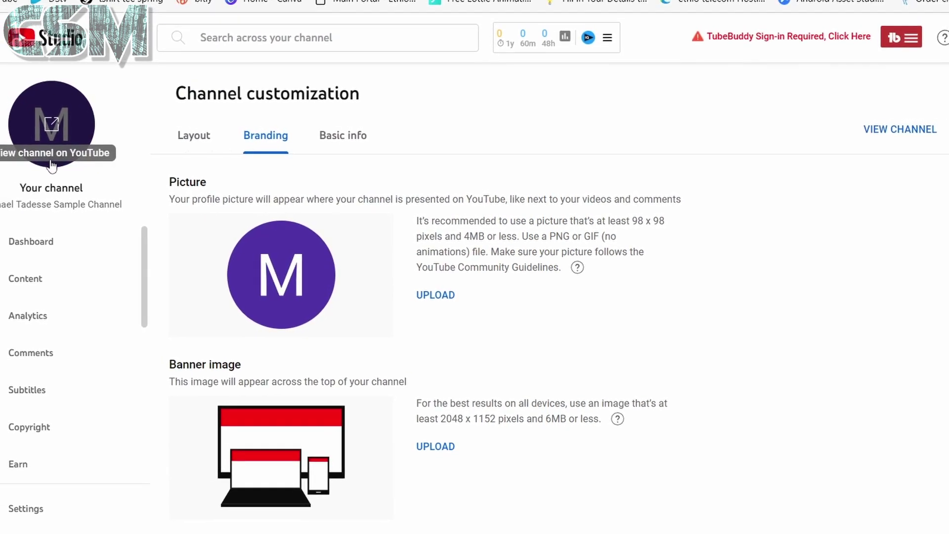
scroll(619, 367, "down", 2)
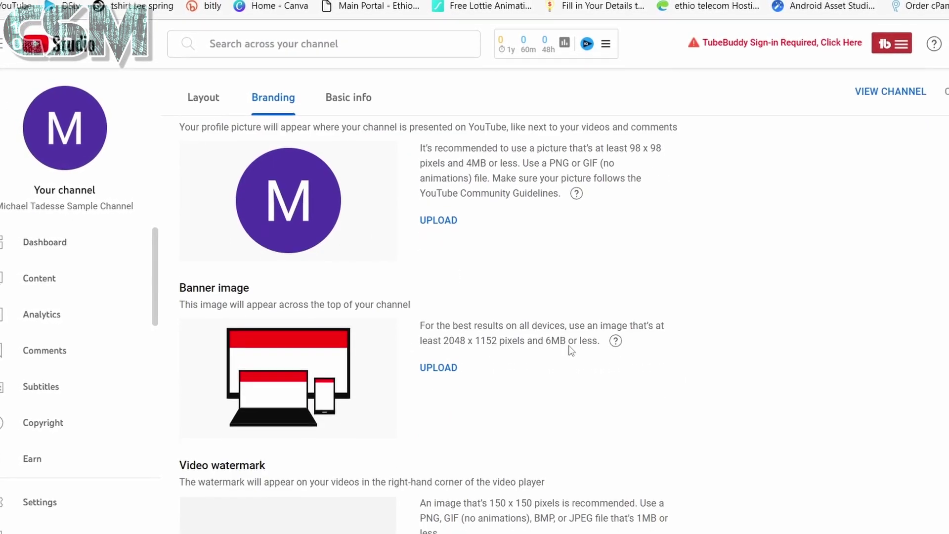
scroll(572, 346, "up", 2)
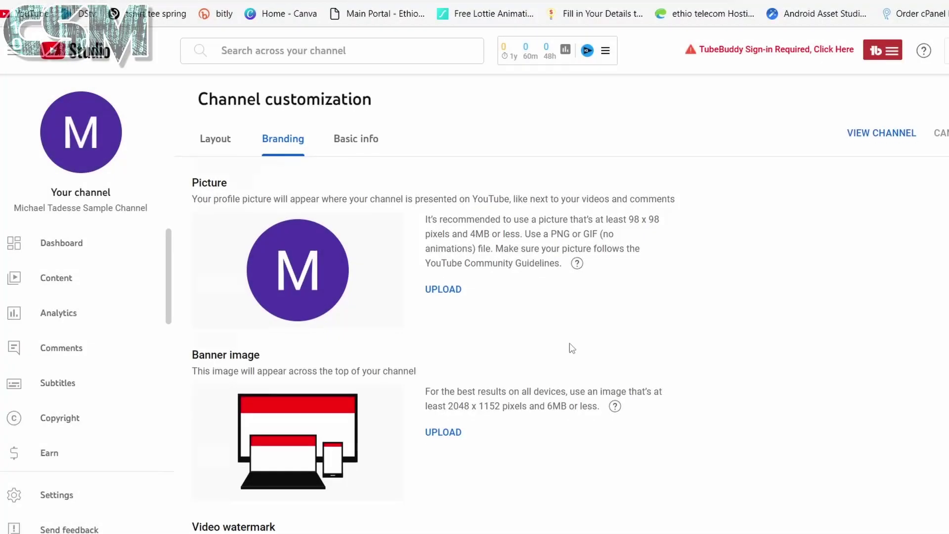
scroll(573, 346, "down", 2)
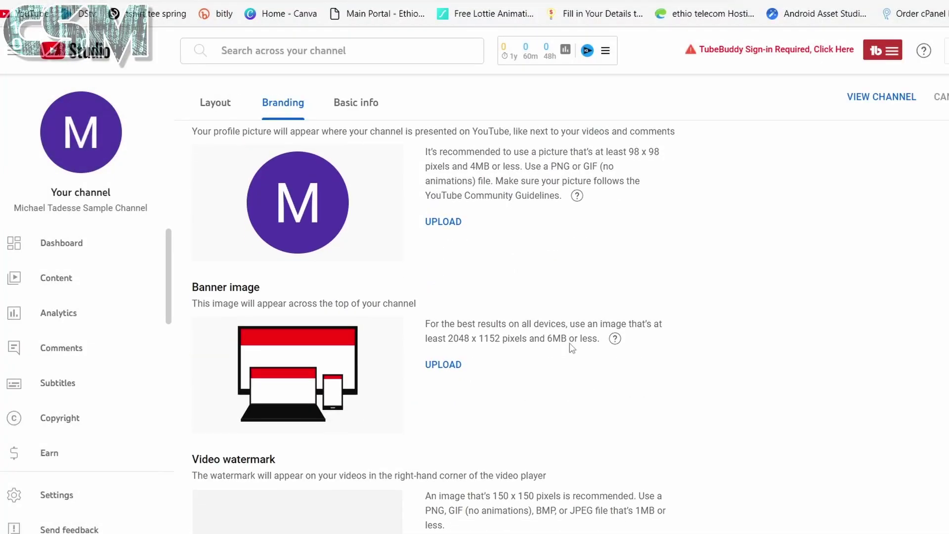
scroll(571, 344, "up", 2)
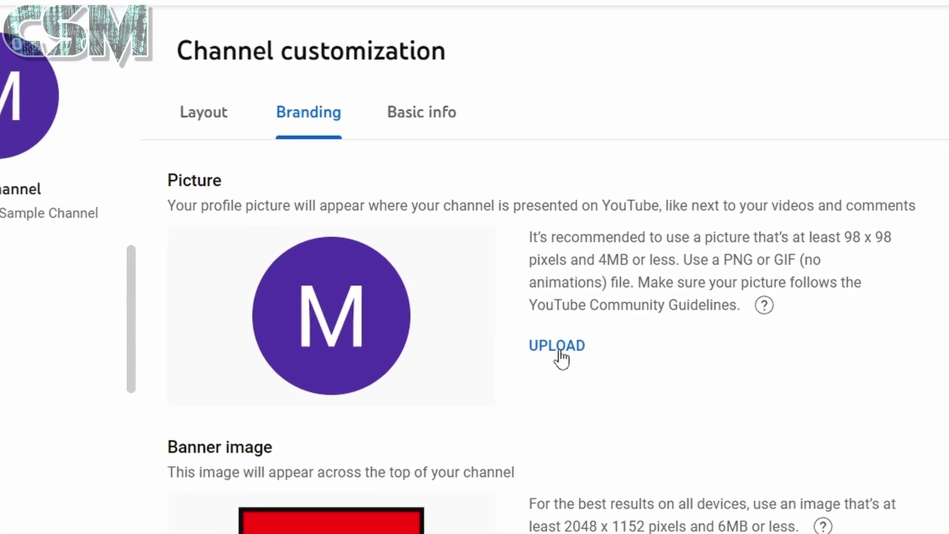
Upload 'computer channel new logo with no back.png' from Desktop > pictures as the profile picture.
left_click(560, 351)
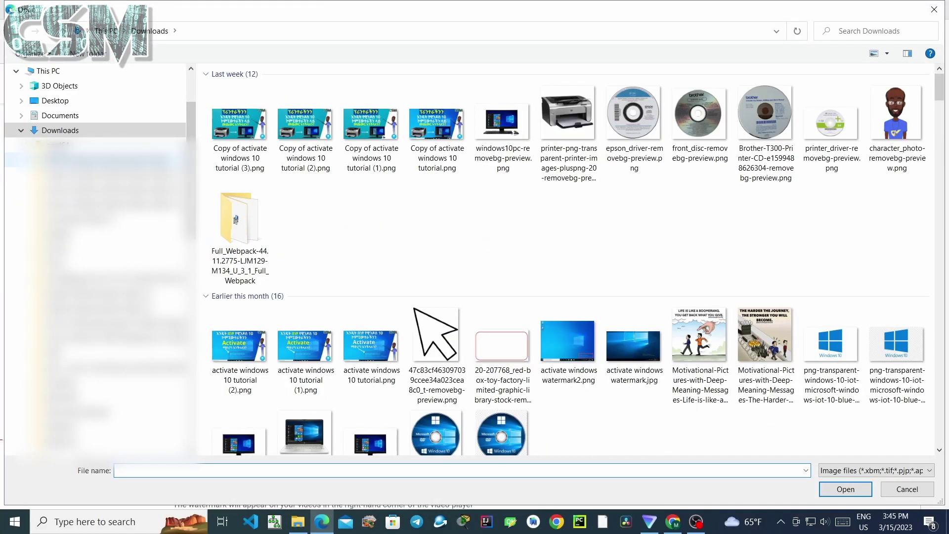
left_click(21, 133)
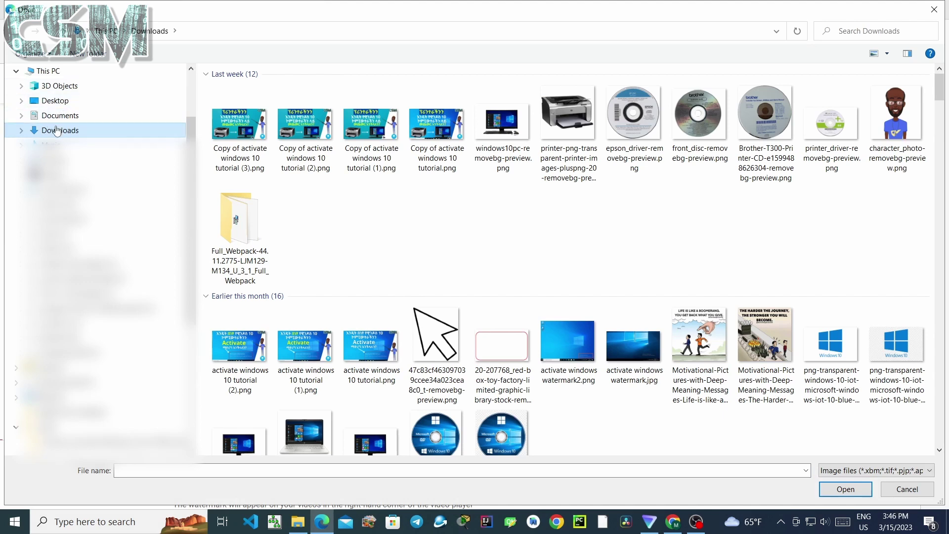
left_click(56, 101)
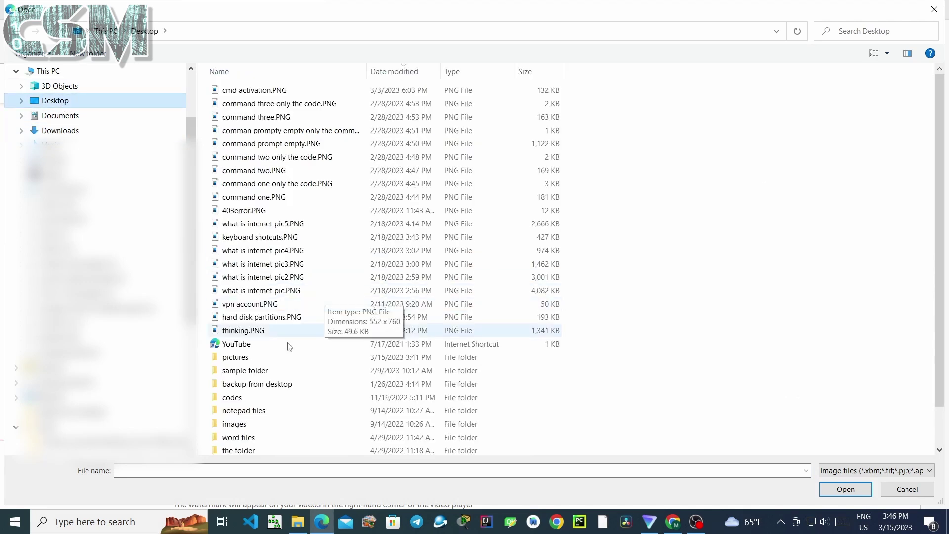
double_click(236, 358)
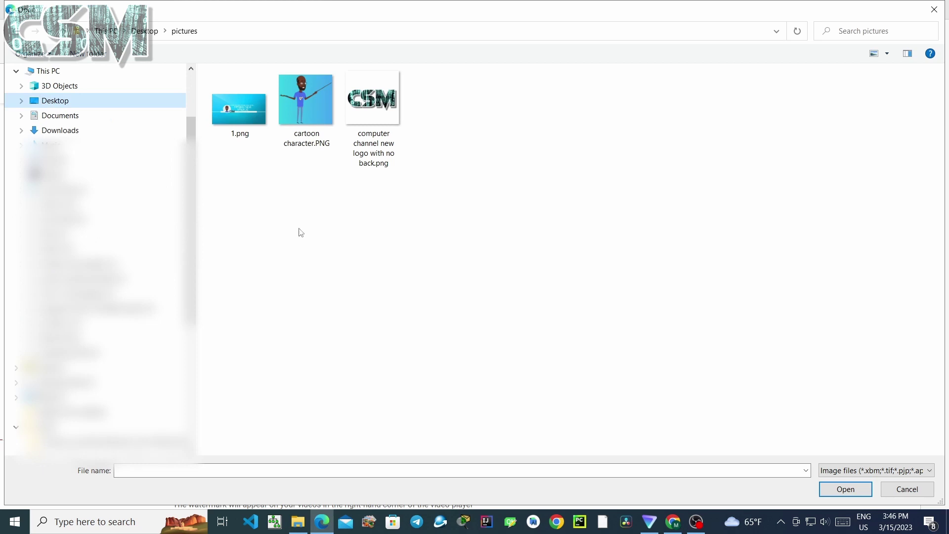
left_click(306, 109)
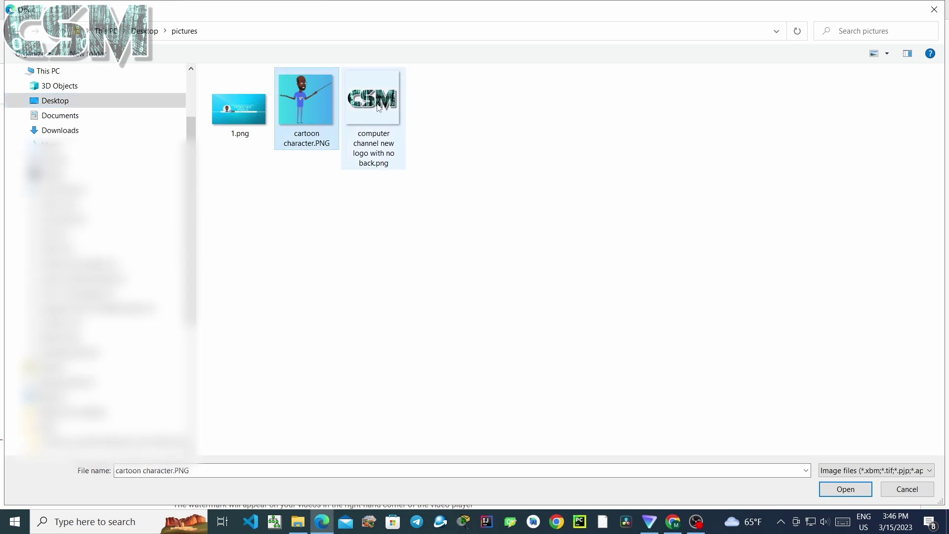
left_click(380, 108)
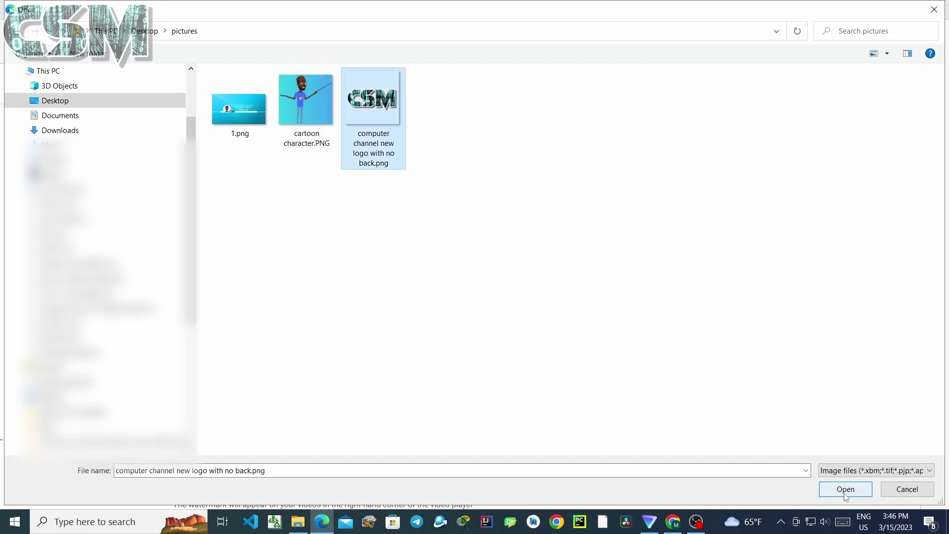
left_click(846, 491)
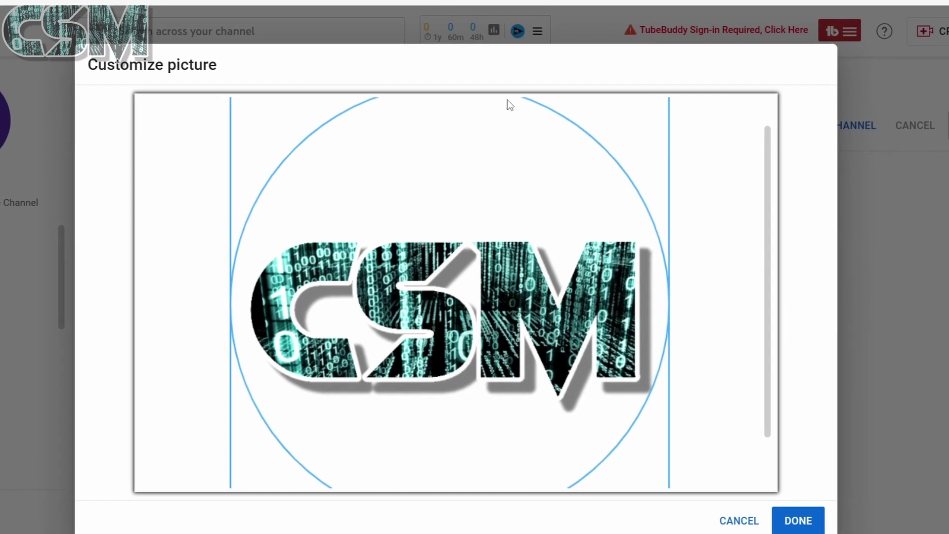
Accept the CSM logo's crop in the Customize picture dialog.
scroll(532, 102, "up", 1)
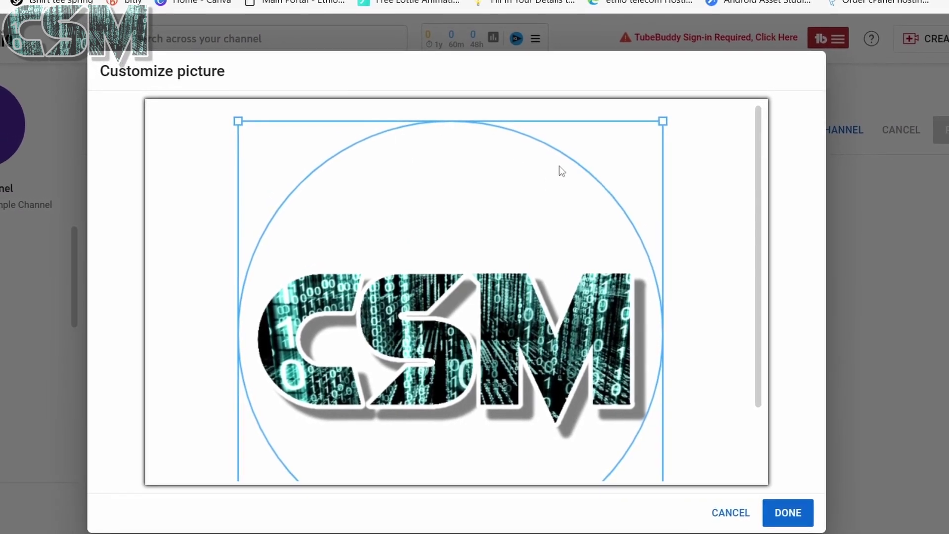
scroll(562, 170, "down", 5)
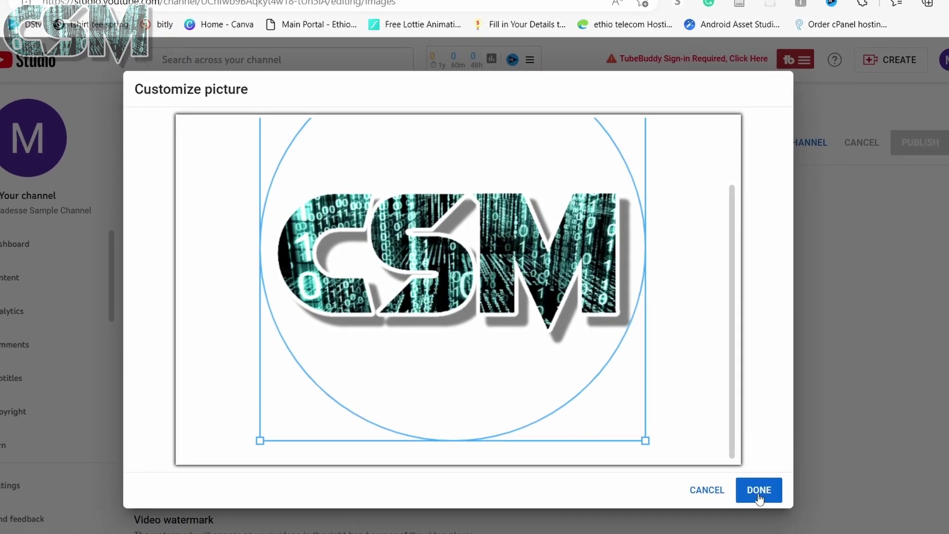
left_click(759, 491)
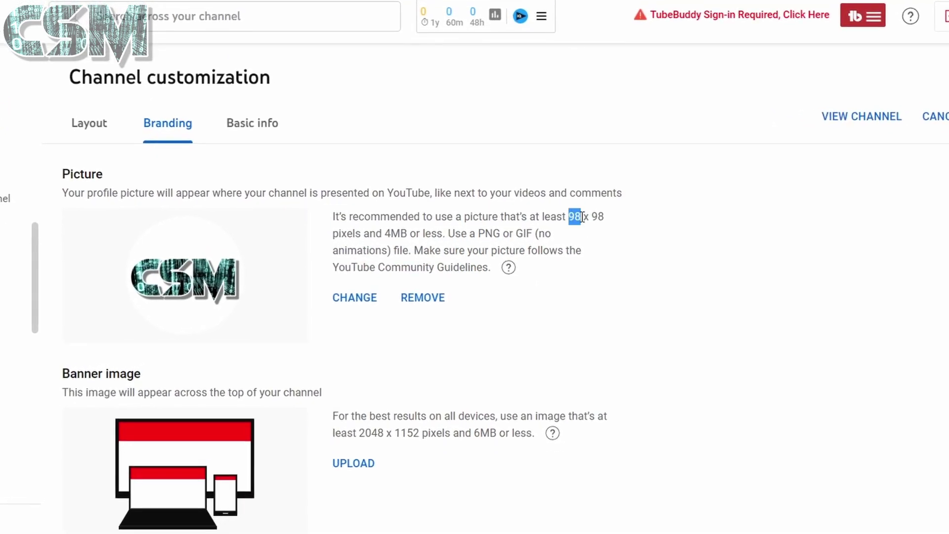
Publish the CSM profile picture and go view the updated channel.
left_click(333, 346)
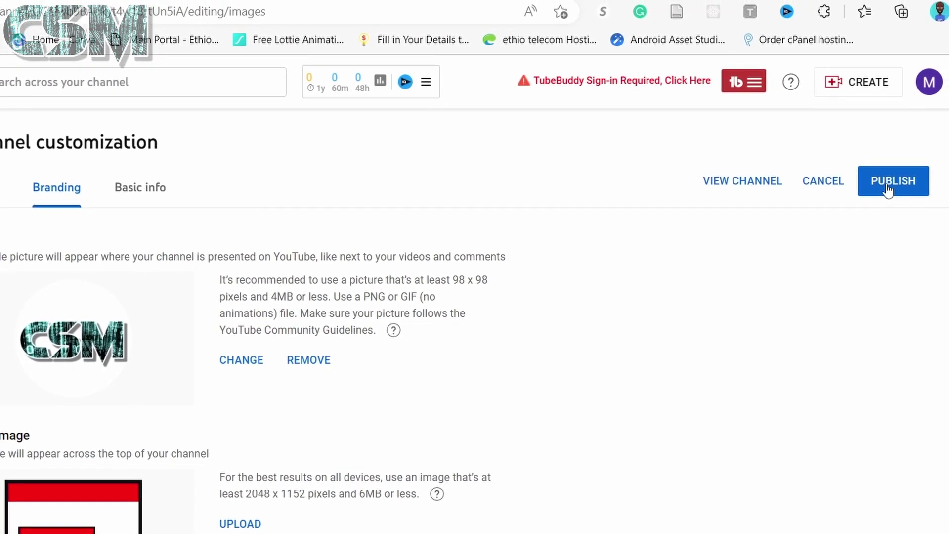
left_click(875, 191)
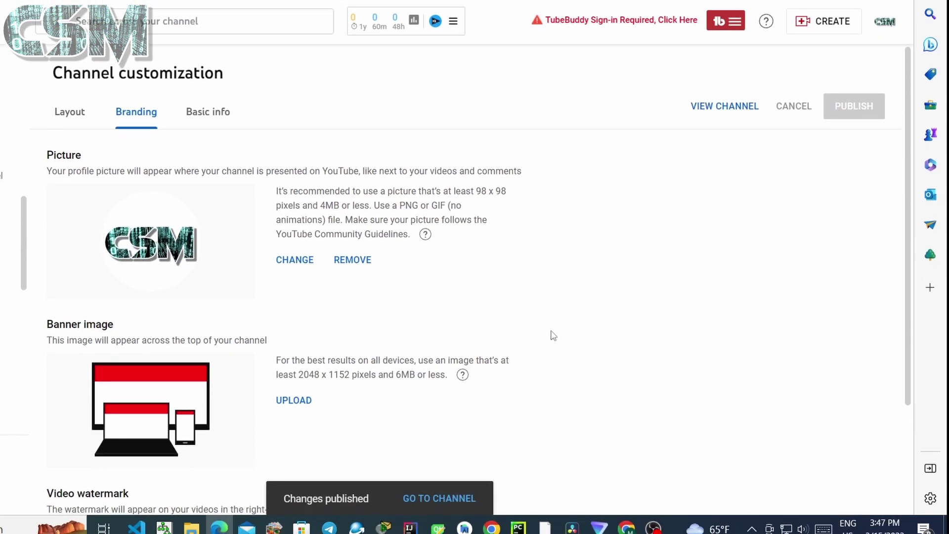
left_click(443, 499)
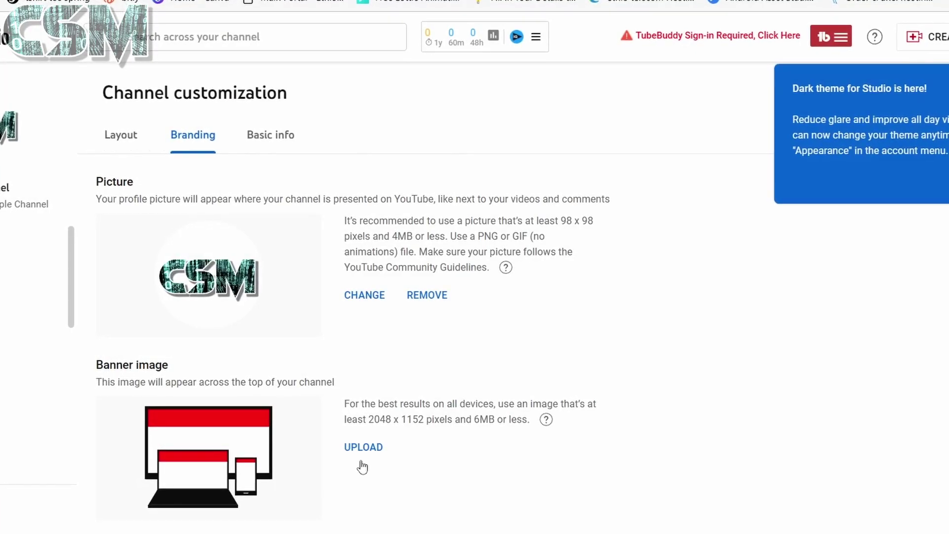
Find the banner image's recommended 2048 x 1152 size on the Branding tab.
scroll(361, 467, "down", 3)
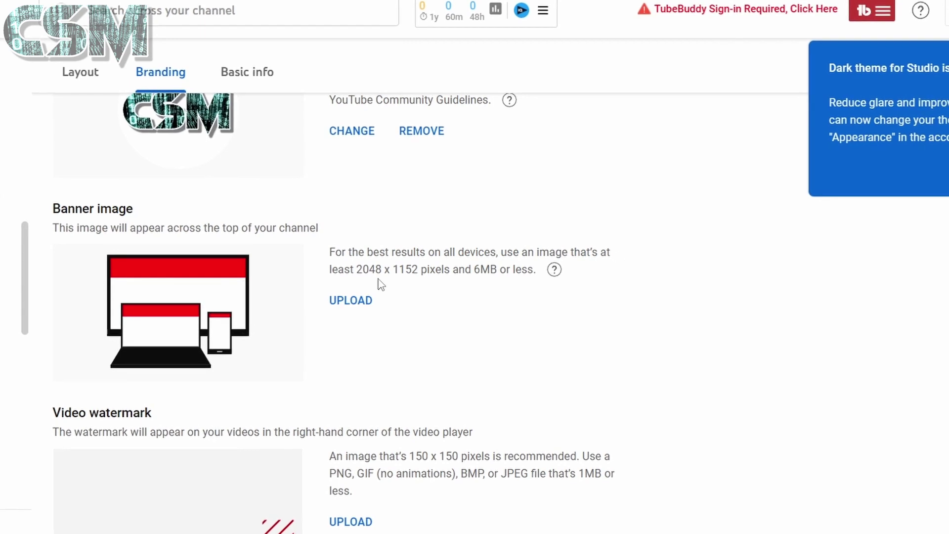
left_click_drag(364, 269, 434, 277)
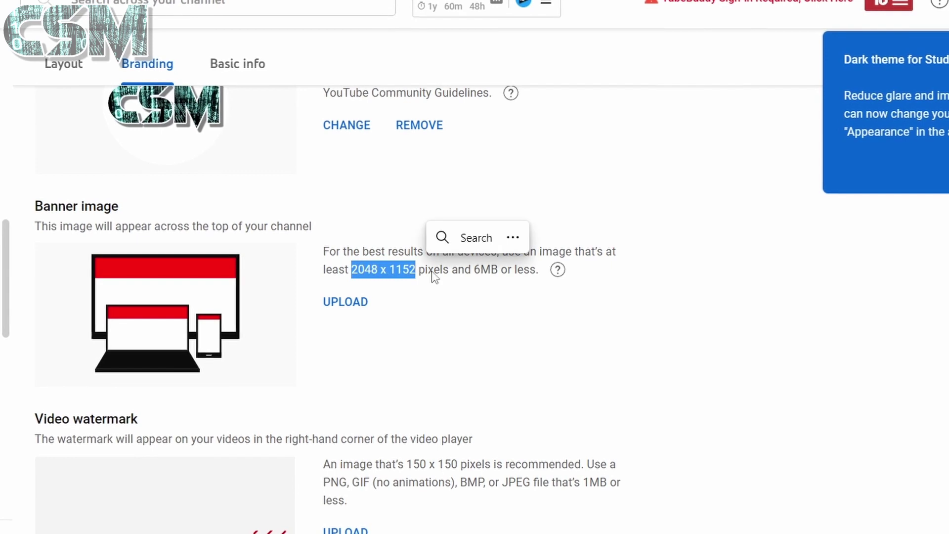
left_click(454, 297)
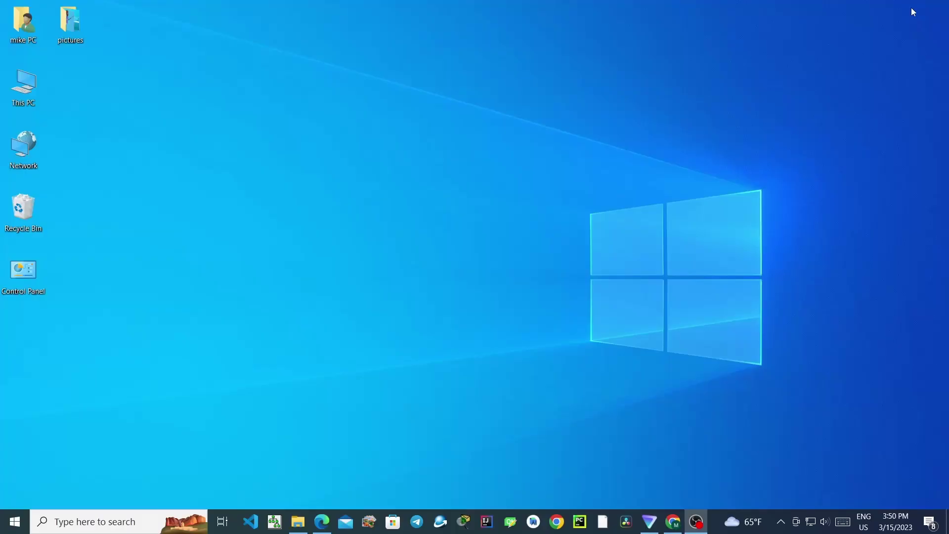
Check in banner_image.png's Properties Details that it measures 2560 x 1440 pixels and 989 KB.
double_click(72, 30)
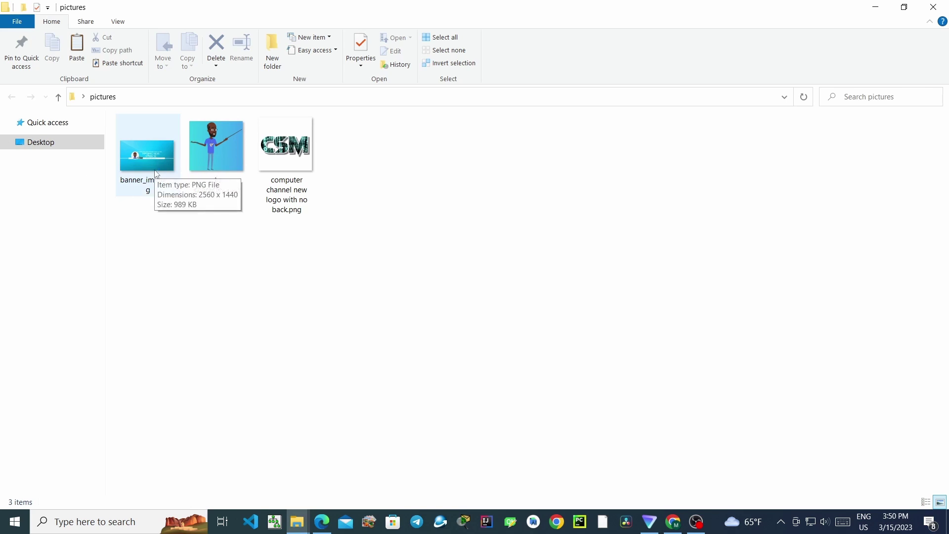
right_click(155, 172)
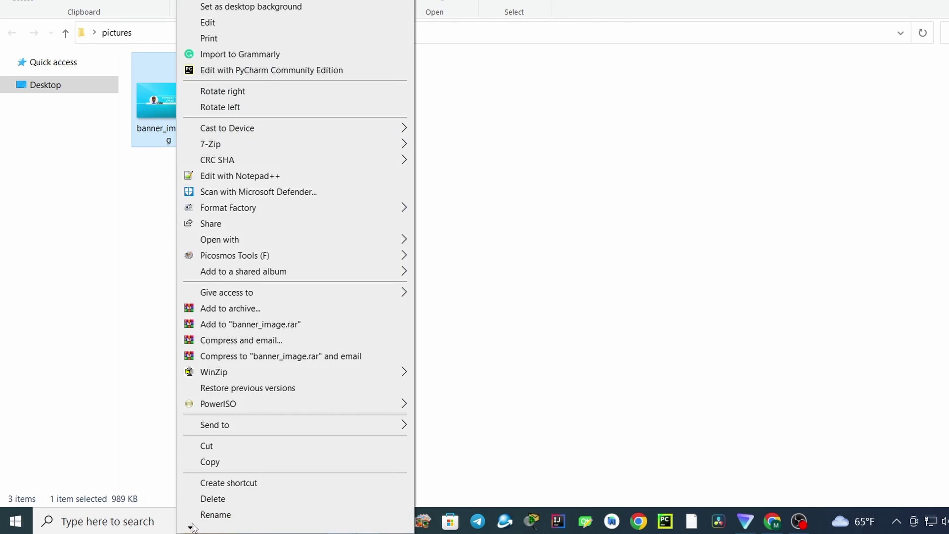
mouse_move(190, 528)
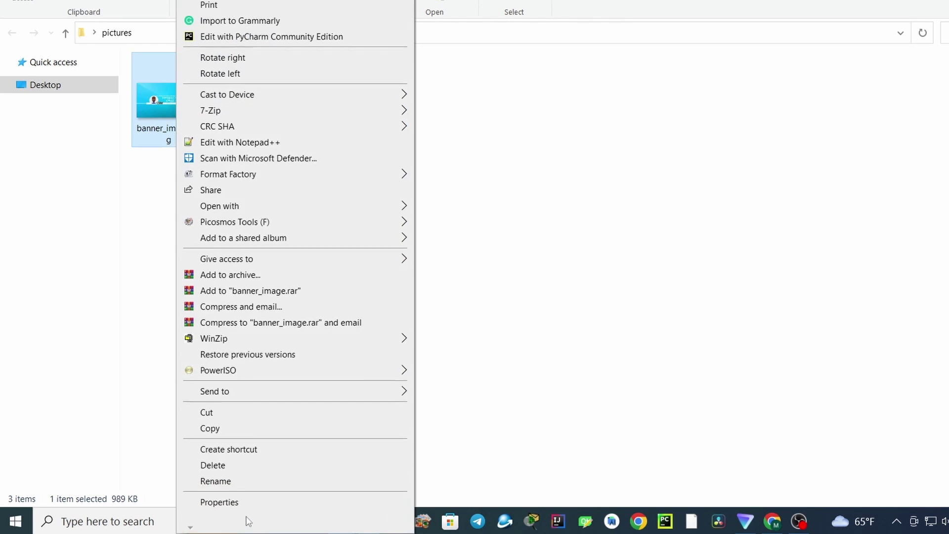
left_click(243, 505)
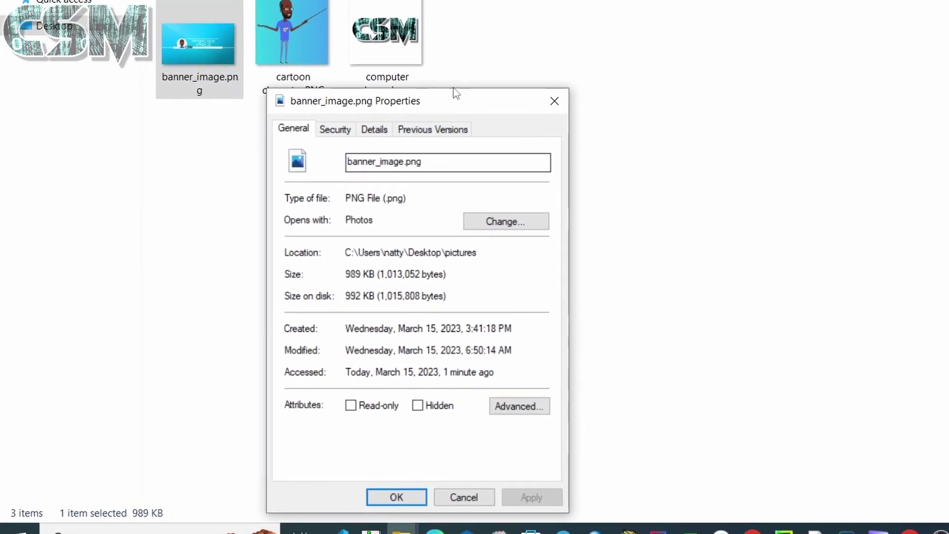
left_click_drag(458, 92, 662, 25)
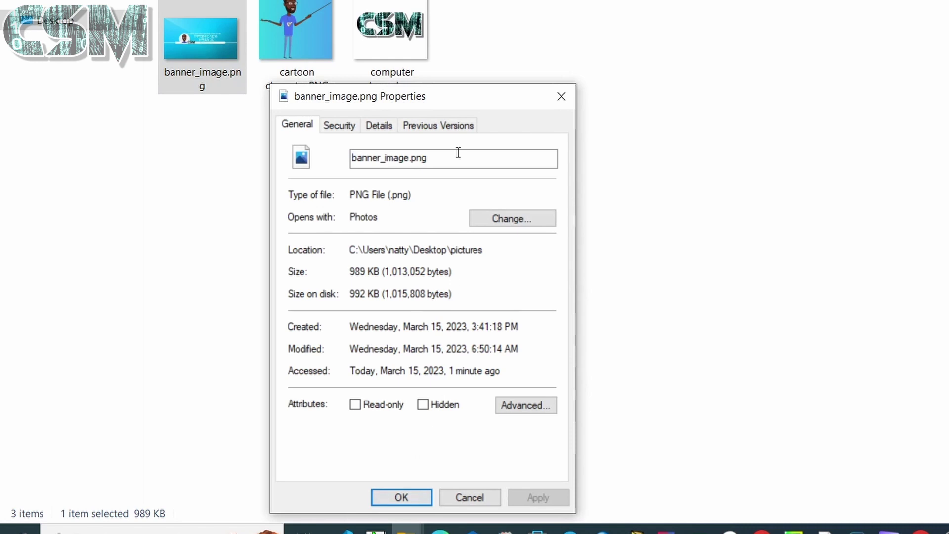
left_click_drag(457, 93, 663, 25)
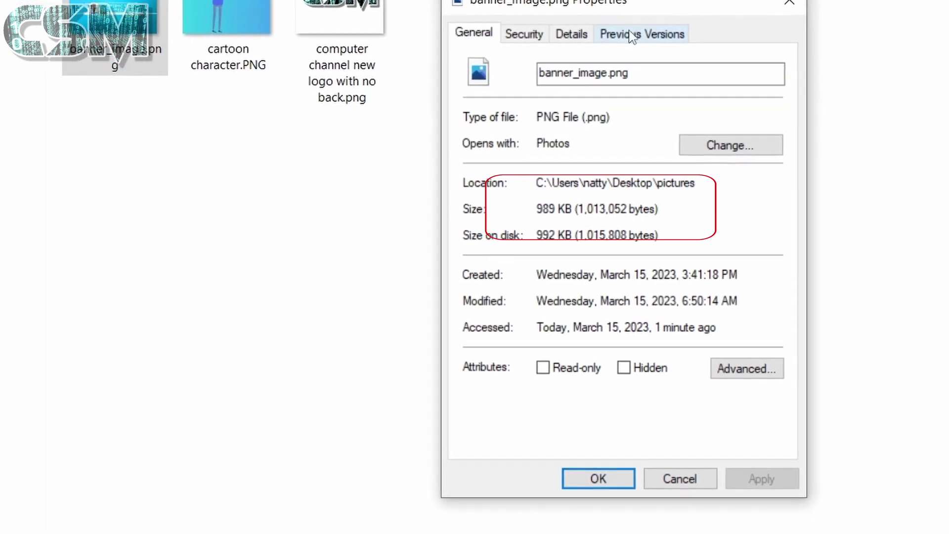
left_click(568, 36)
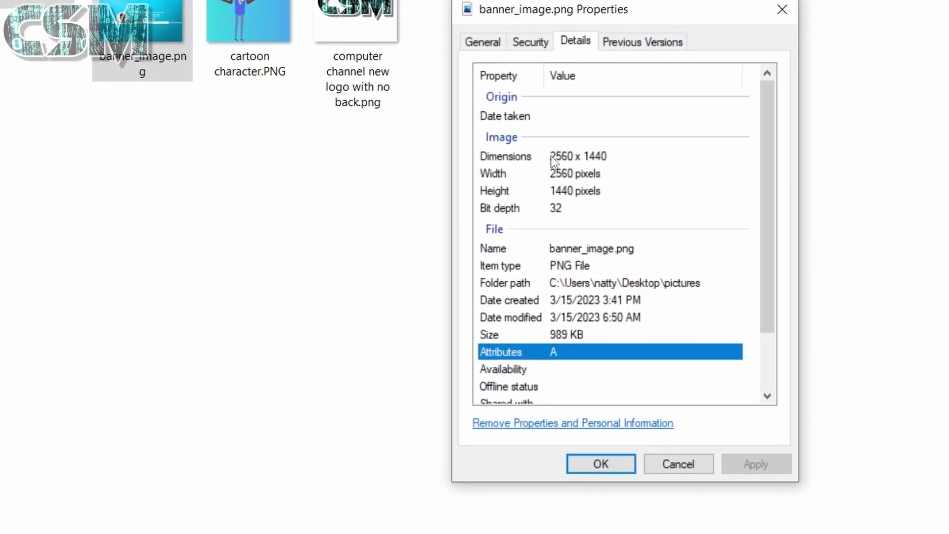
left_click(559, 157)
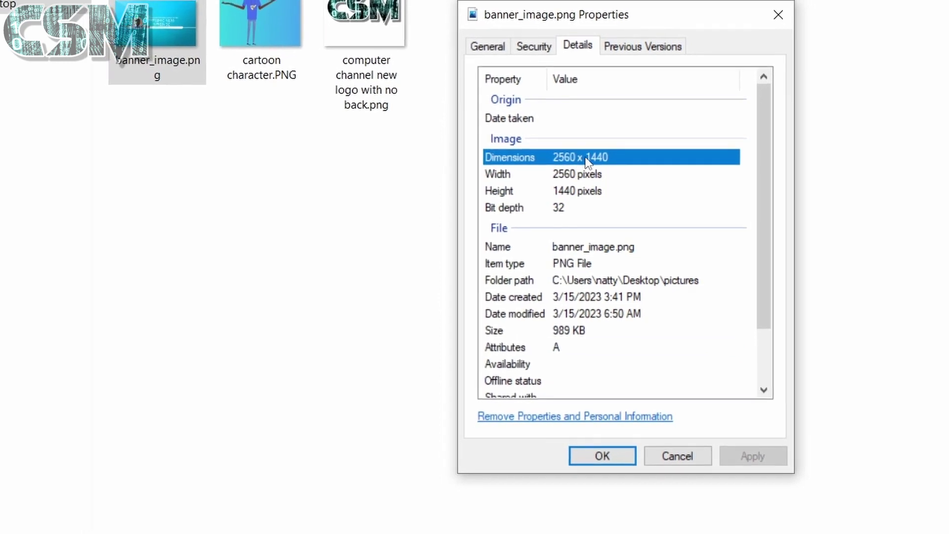
left_click(569, 177)
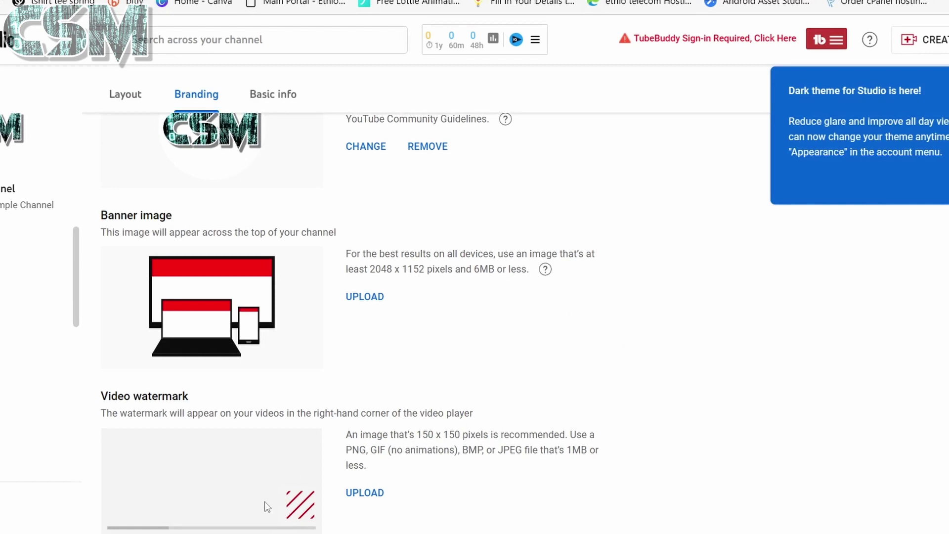
Close the properties dialog and upload banner_image.png as the channel banner, keeping the default crop.
left_click(343, 150)
left_click_drag(420, 124, 709, 114)
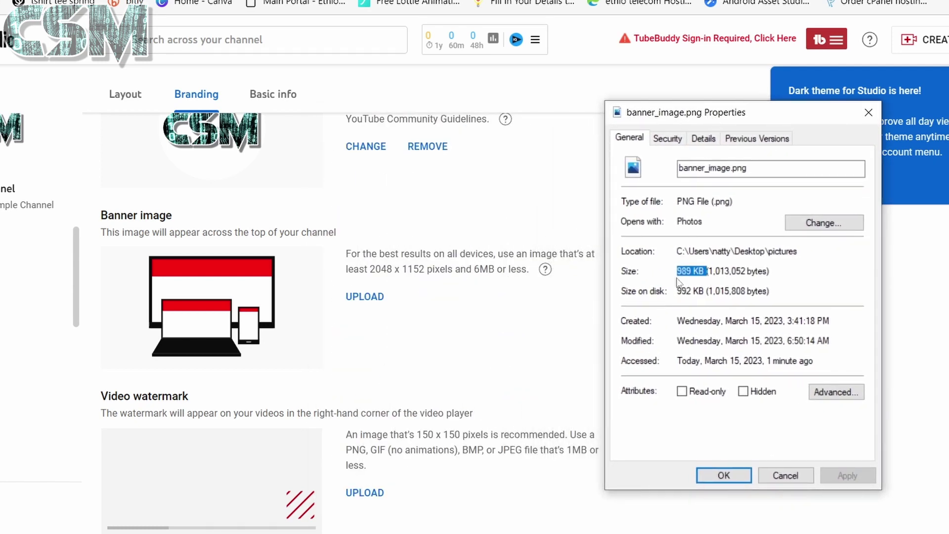
left_click(735, 479)
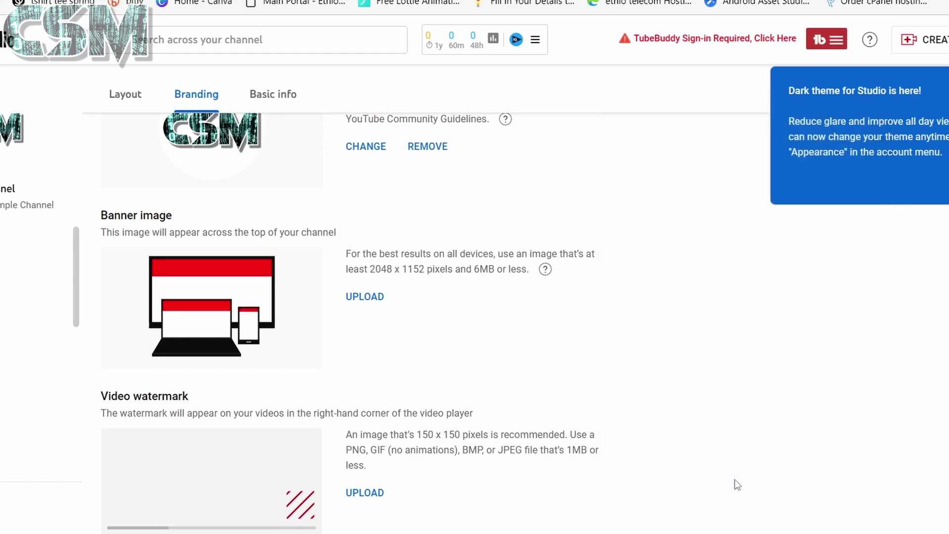
left_click(375, 298)
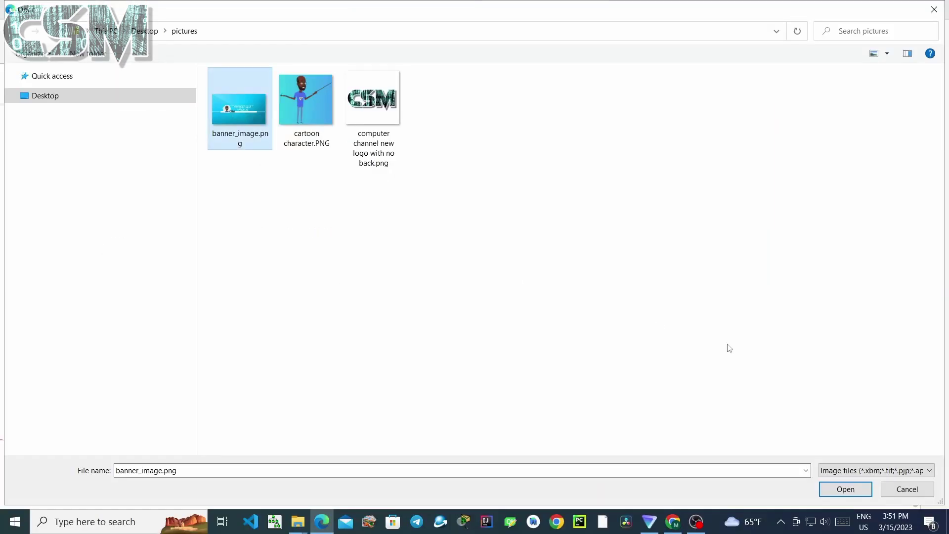
left_click(844, 489)
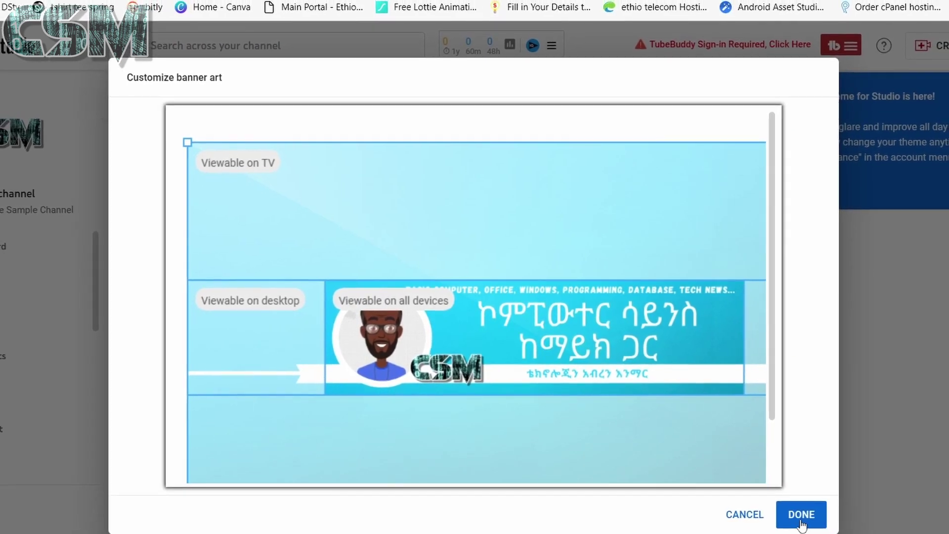
left_click(785, 501)
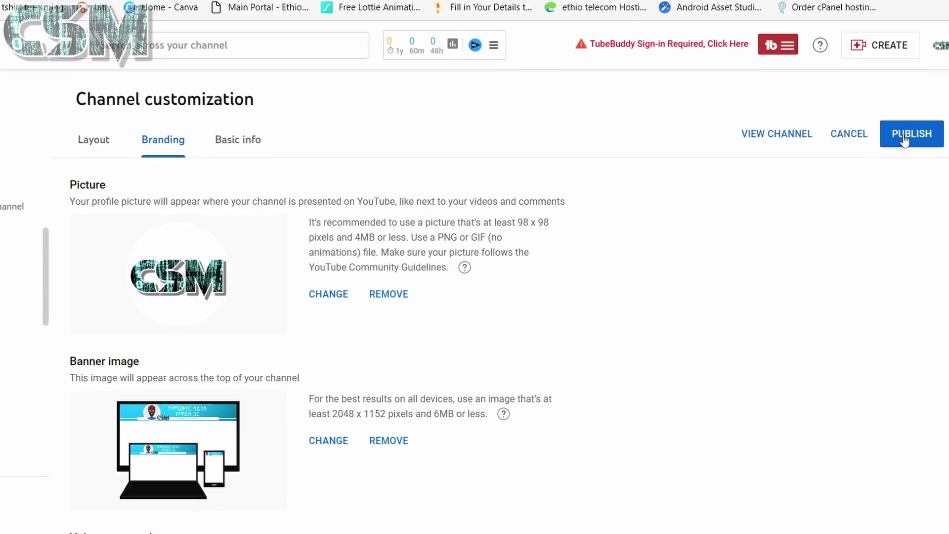
Publish the new profile picture and banner, then view them on the live channel page.
left_click(904, 138)
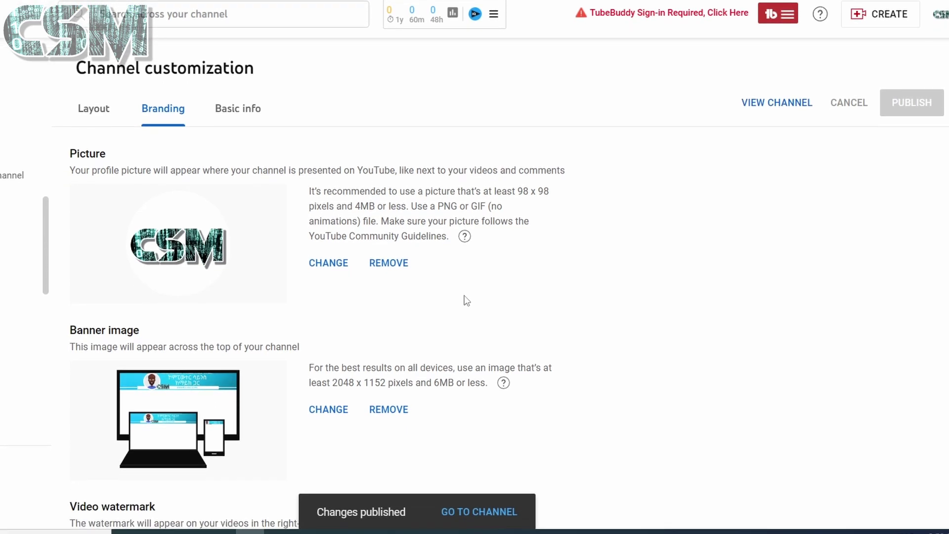
left_click(470, 513)
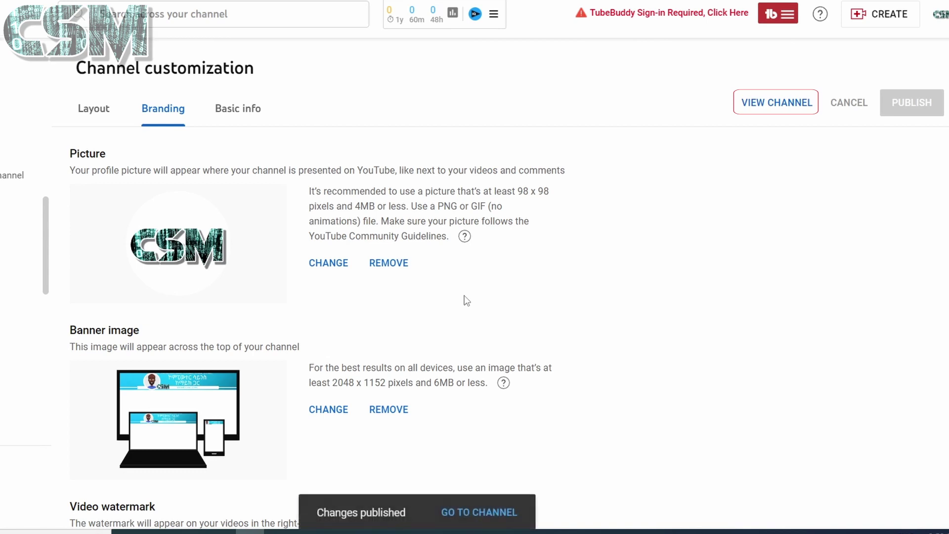
left_click(469, 513)
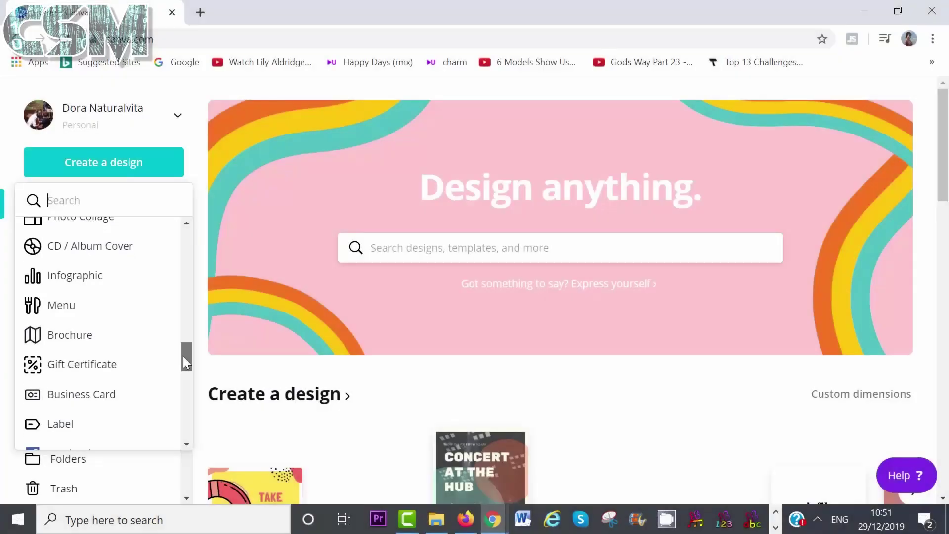
left_click_drag(183, 357, 184, 382)
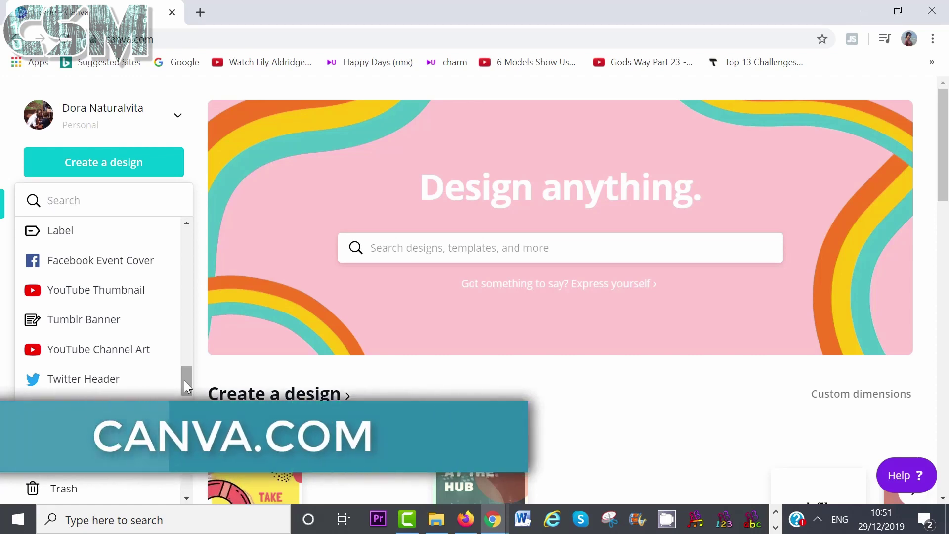
Start a Canva YouTube Channel Art design and search its elements for 'bee'.
left_click(111, 365)
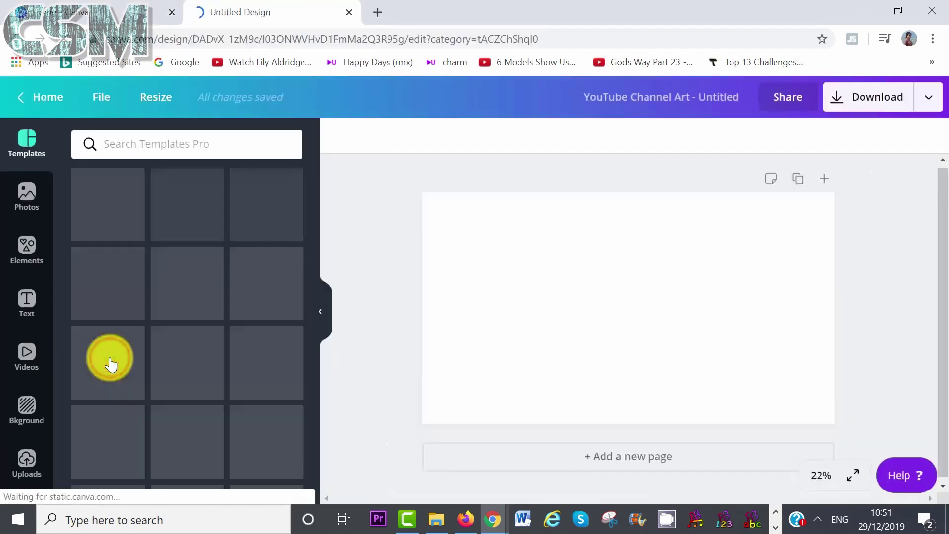
left_click_drag(313, 220, 314, 253)
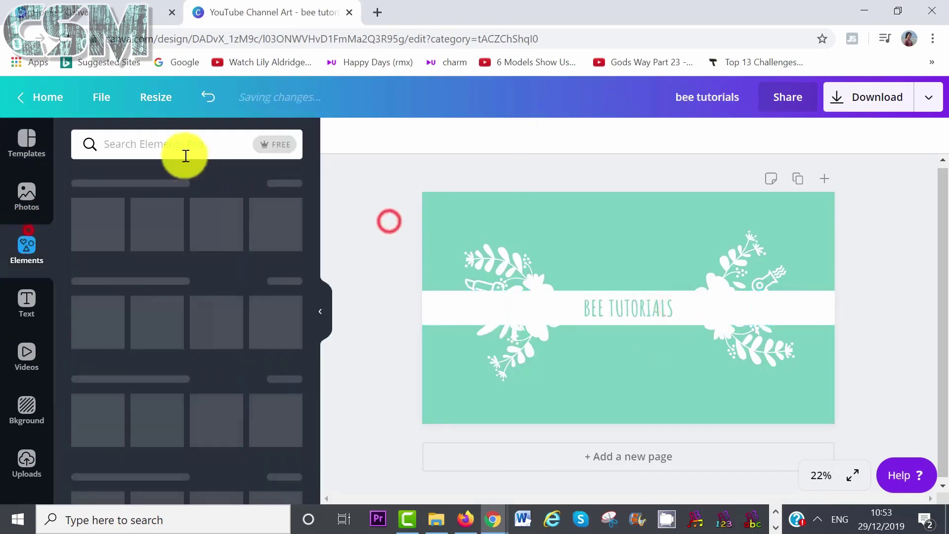
type("bee tutorials")
key("Return")
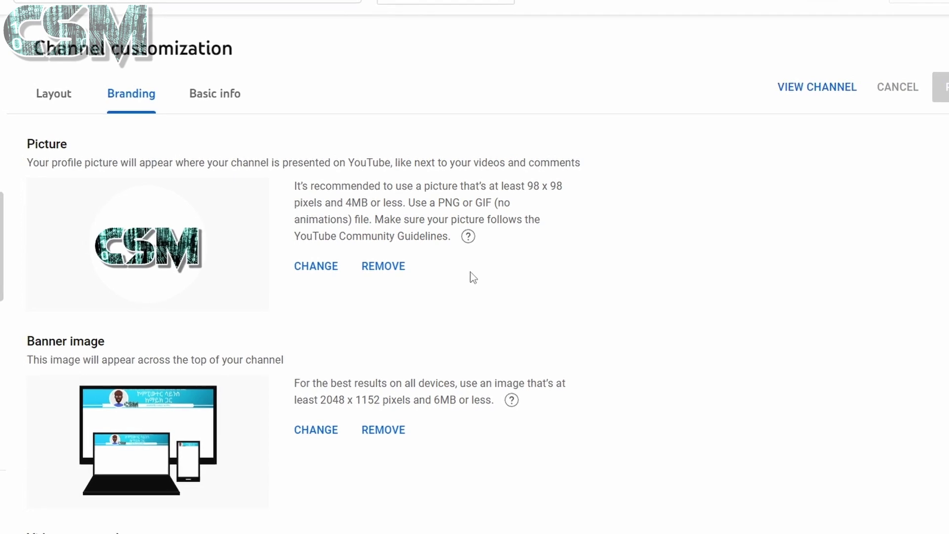
Upload the no-background CSM logo as the video watermark, keep the crop, and publish it.
scroll(472, 277, "down", 2)
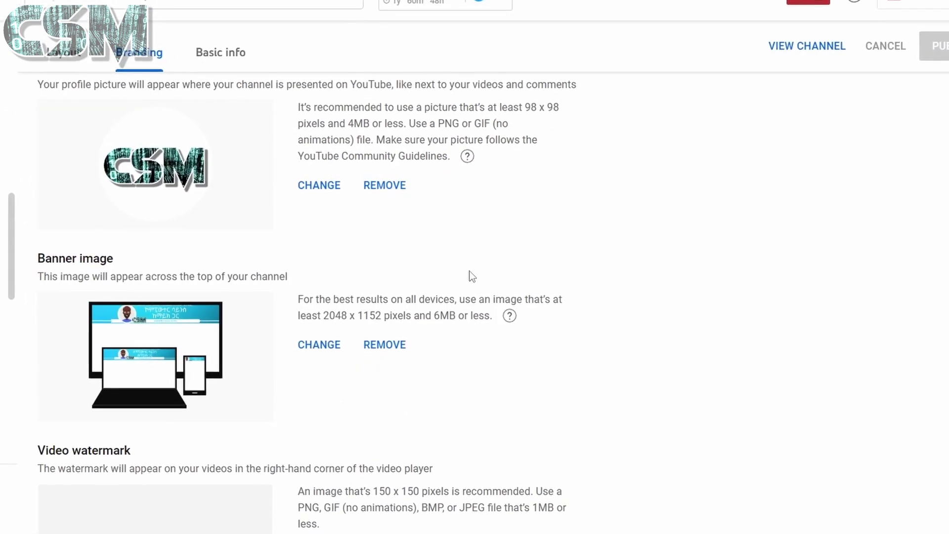
scroll(470, 275, "down", 2)
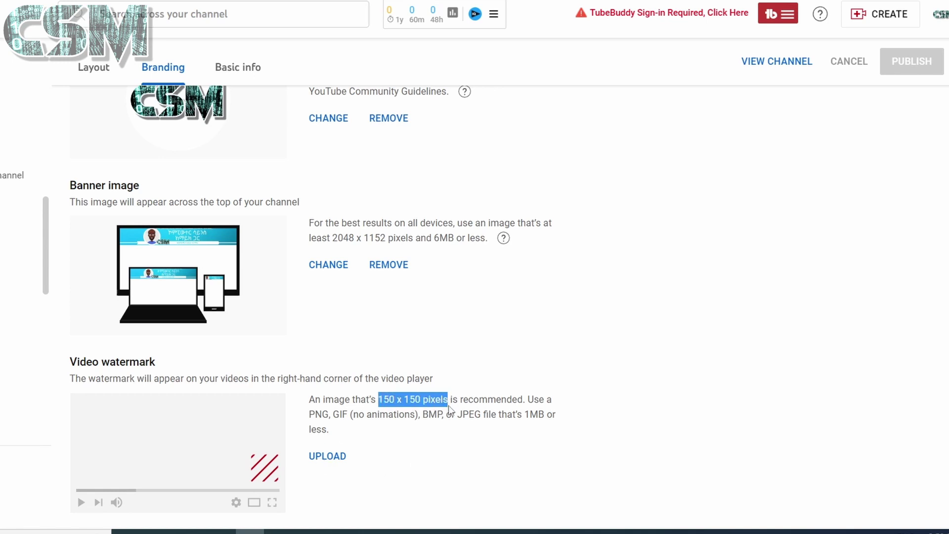
left_click(516, 428)
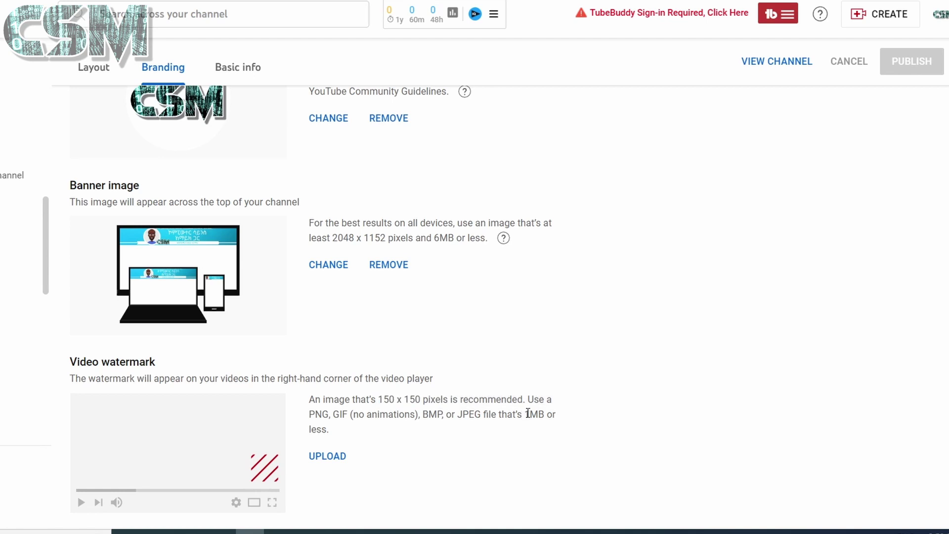
left_click(513, 448)
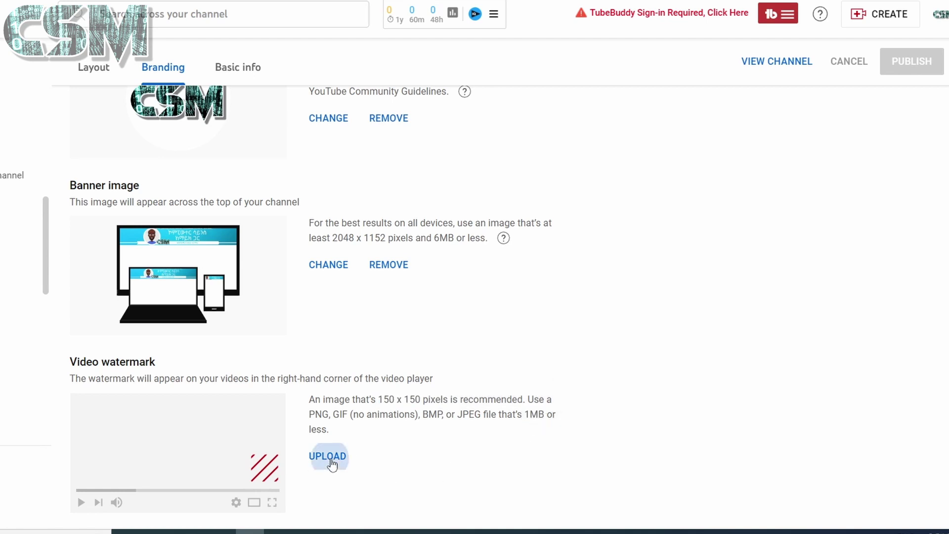
left_click(330, 461)
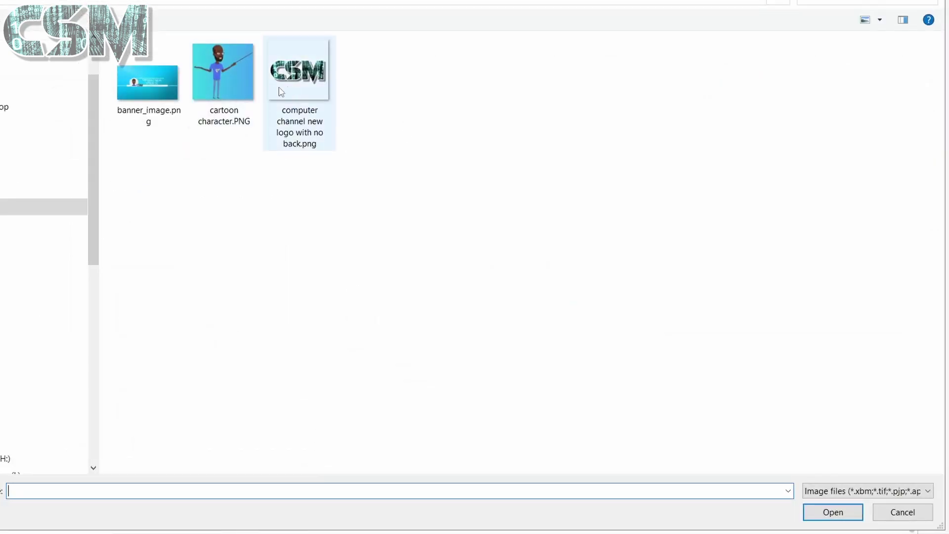
left_click(296, 89)
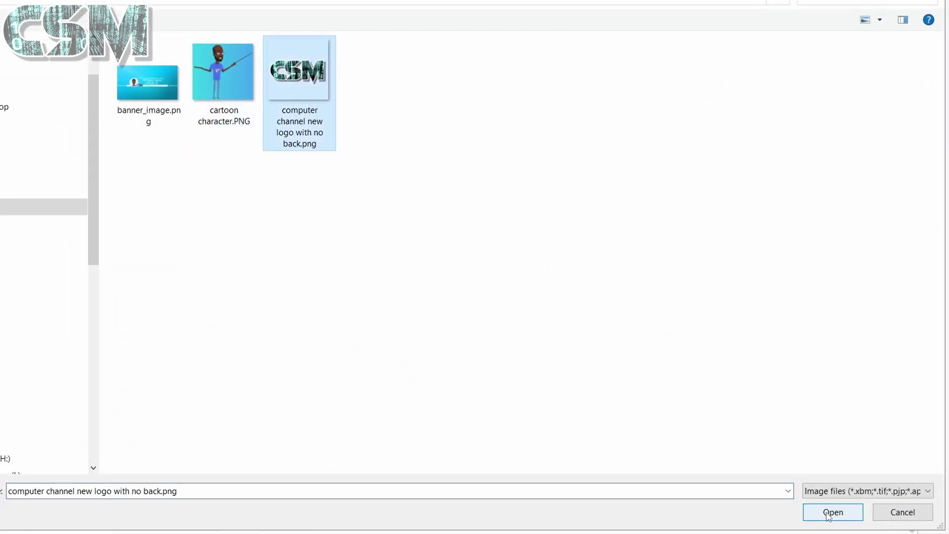
left_click(829, 514)
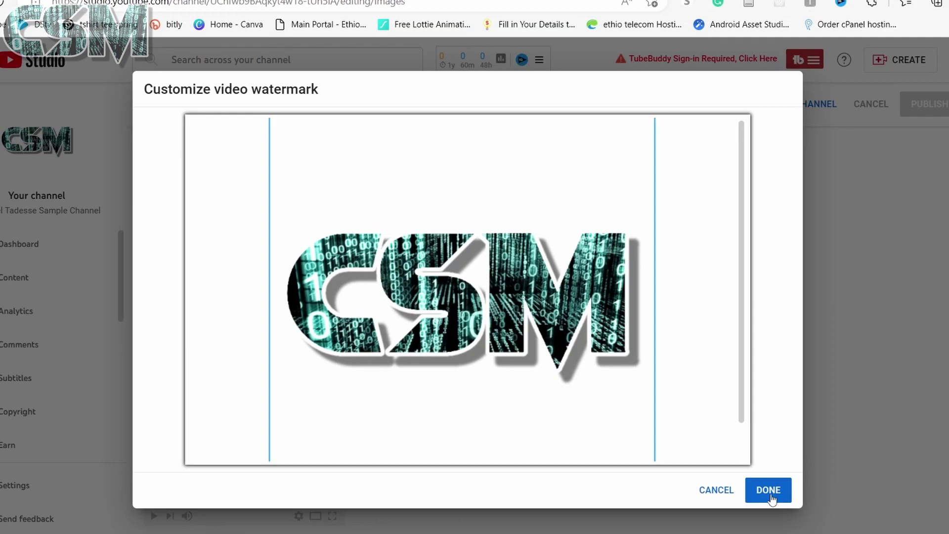
left_click(769, 490)
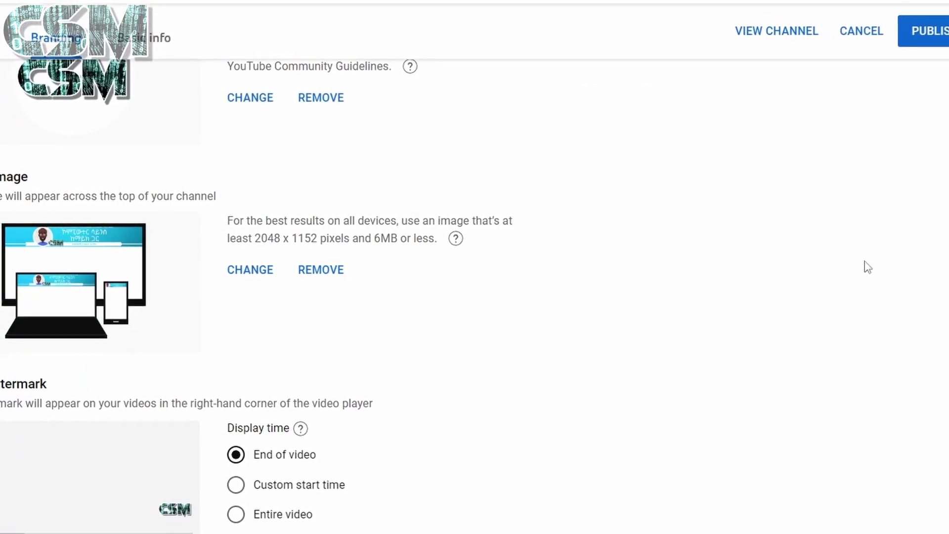
left_click(936, 43)
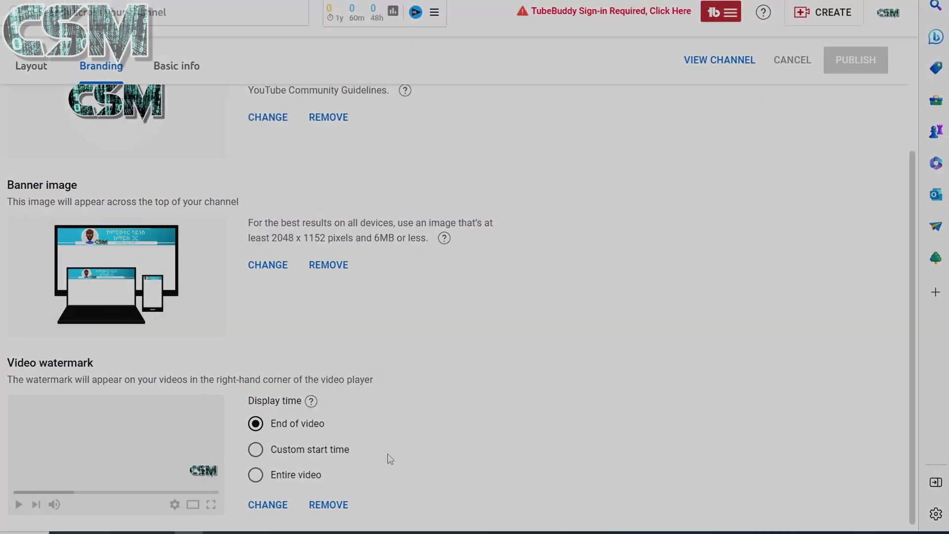
Switch to Basic info to see the channel name, handle and description fields.
scroll(435, 429, "up", 1)
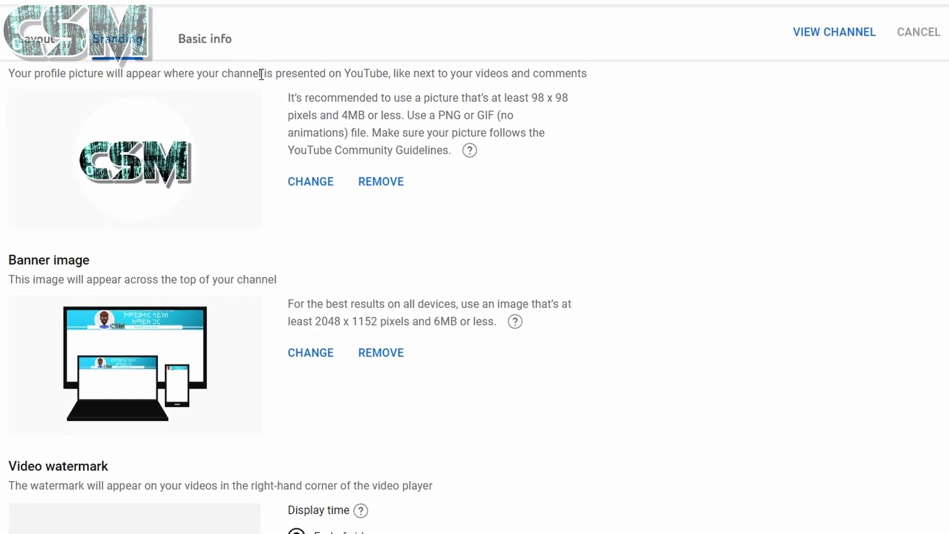
left_click(216, 55)
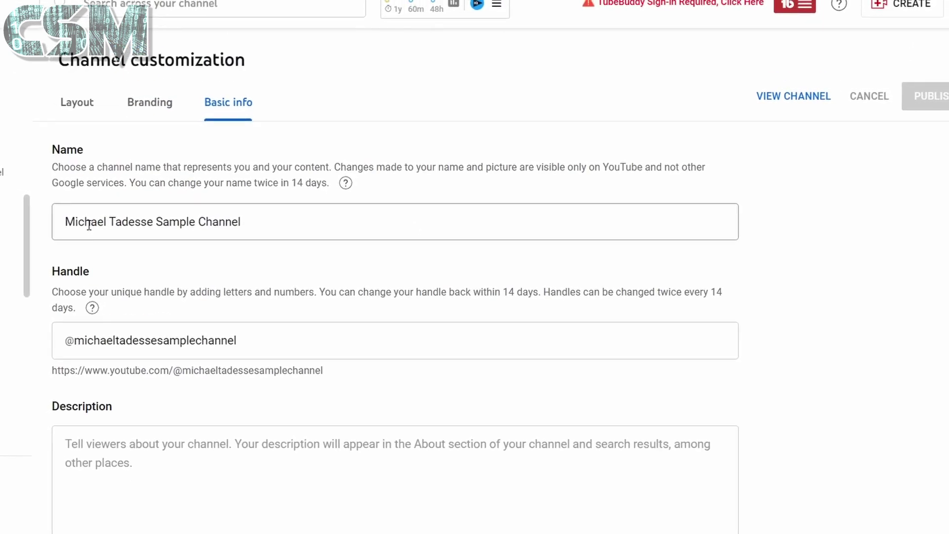
left_click(299, 220)
left_click(252, 334)
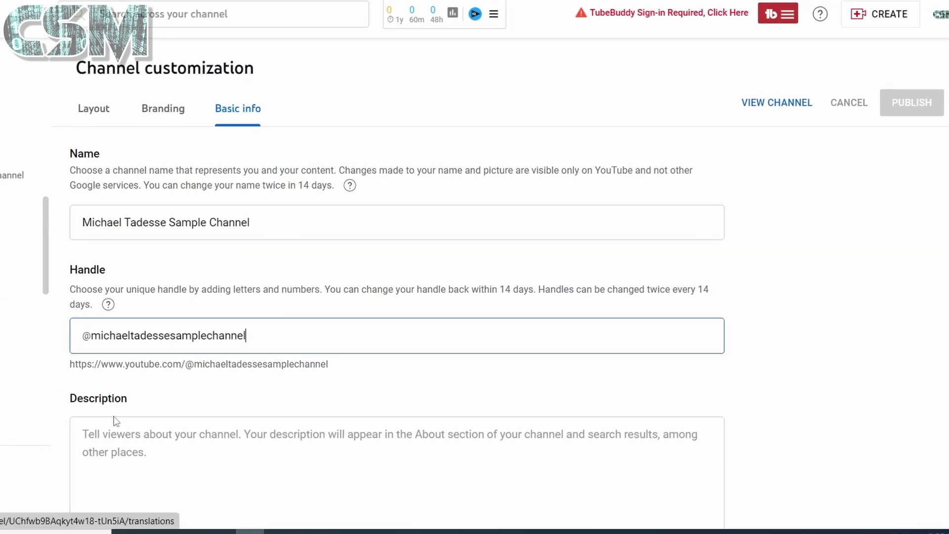
Publish the description 'This is a computer tutorial channel. Don't forget to subscribe to the channel, thank you.'.
scroll(172, 407, "down", 3)
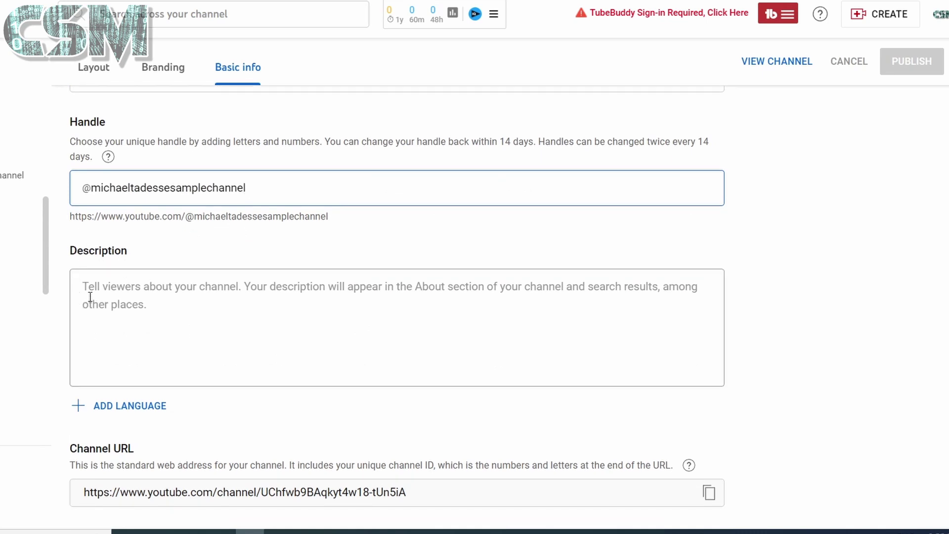
left_click(104, 290)
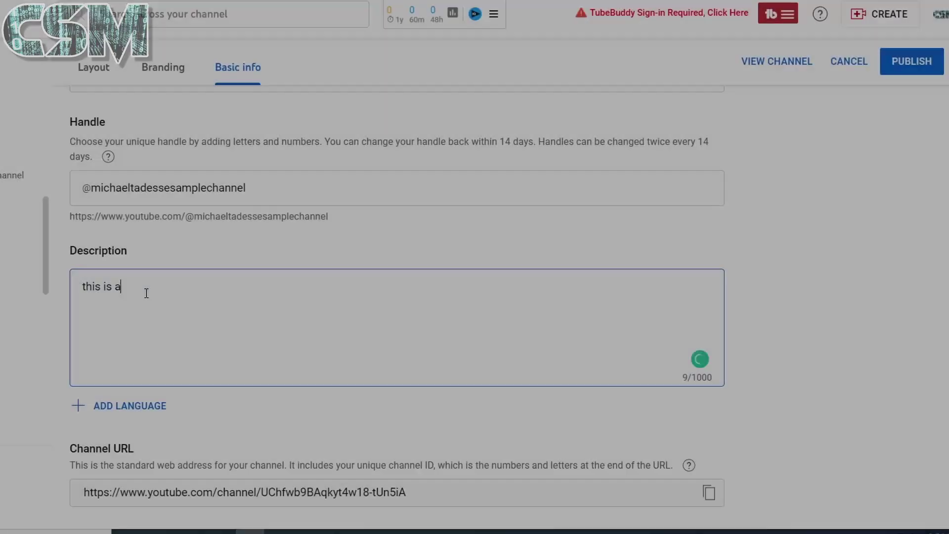
type("computer tutor")
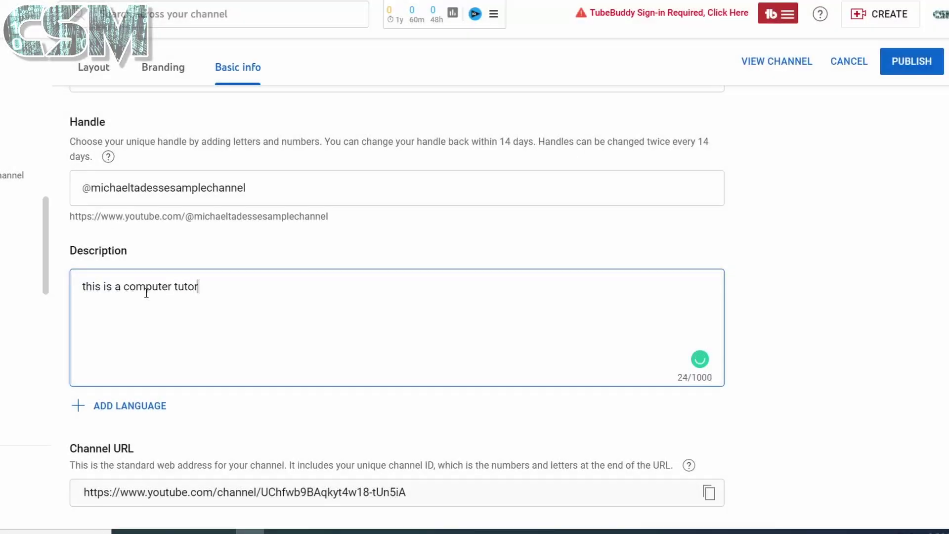
type("ial channel. dont forget to subscribe th")
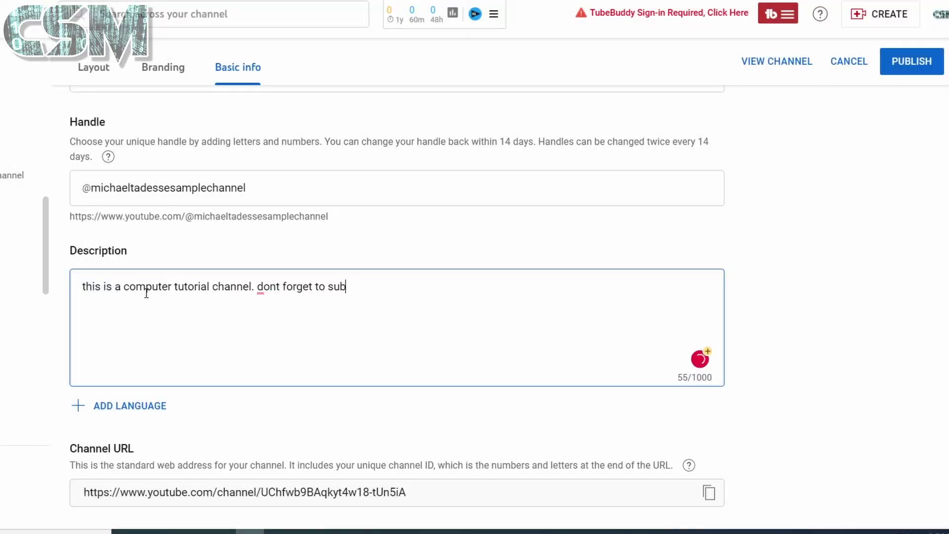
type("e channel. than")
left_click_drag(512, 287, 203, 334)
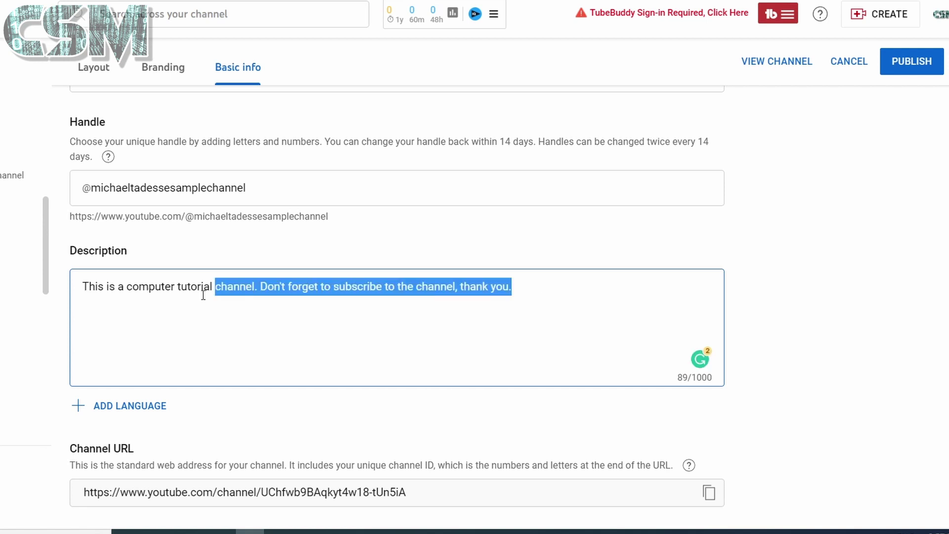
left_click(529, 284)
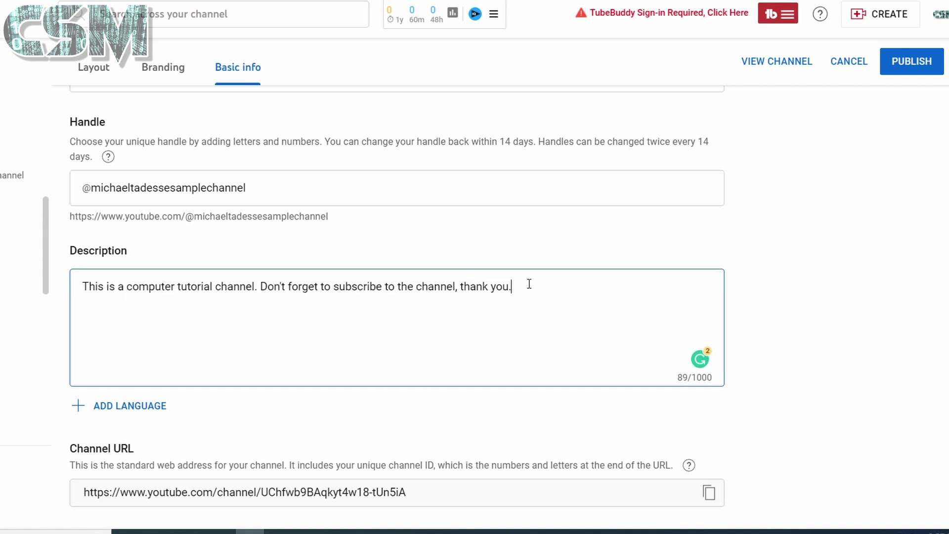
left_click(922, 69)
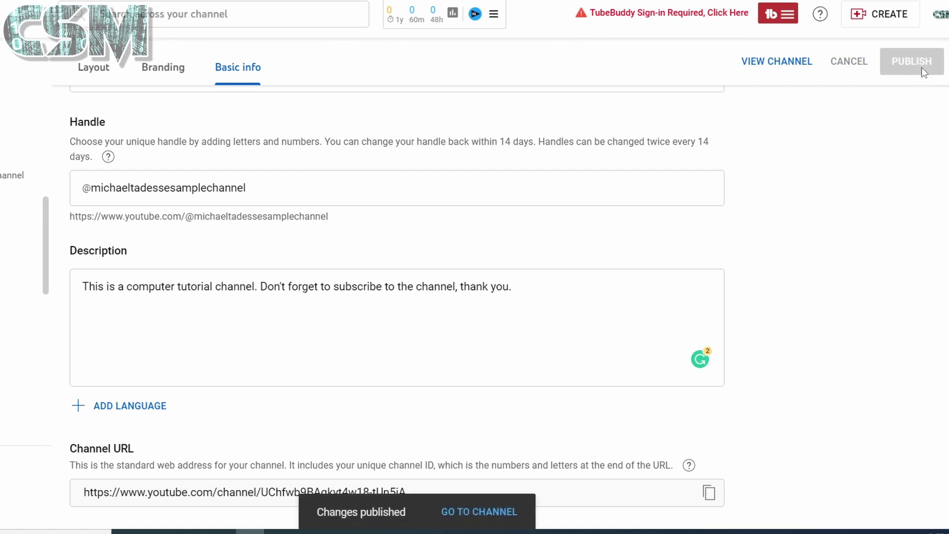
View the public channel's About page showing the new description and join date Mar 15, 2023.
left_click(775, 61)
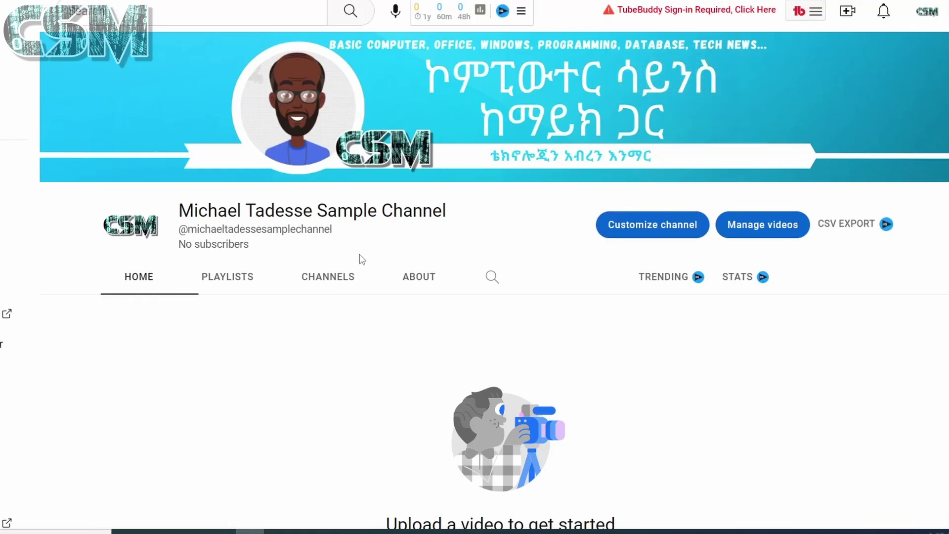
left_click(418, 282)
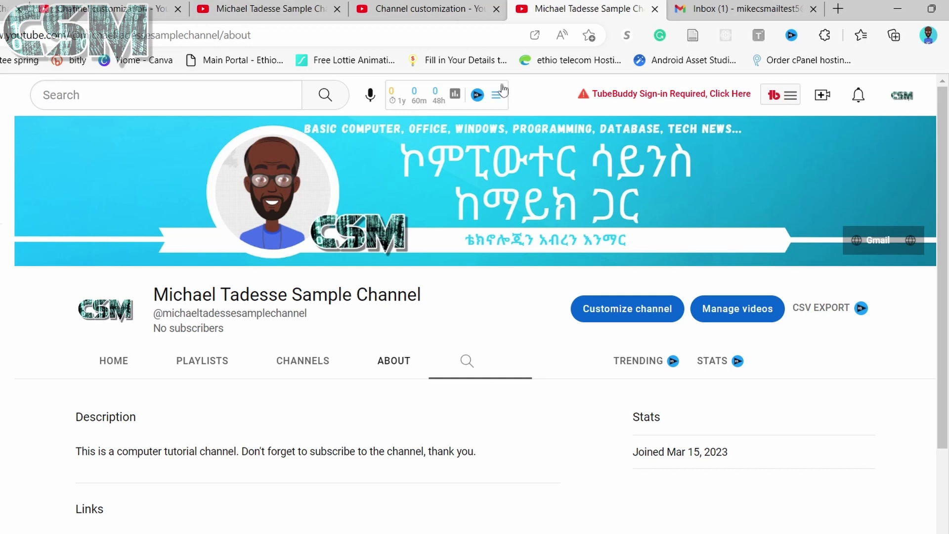
Add a third channel link titled 'Telegram' and put the caret in its URL field.
left_click(401, 10)
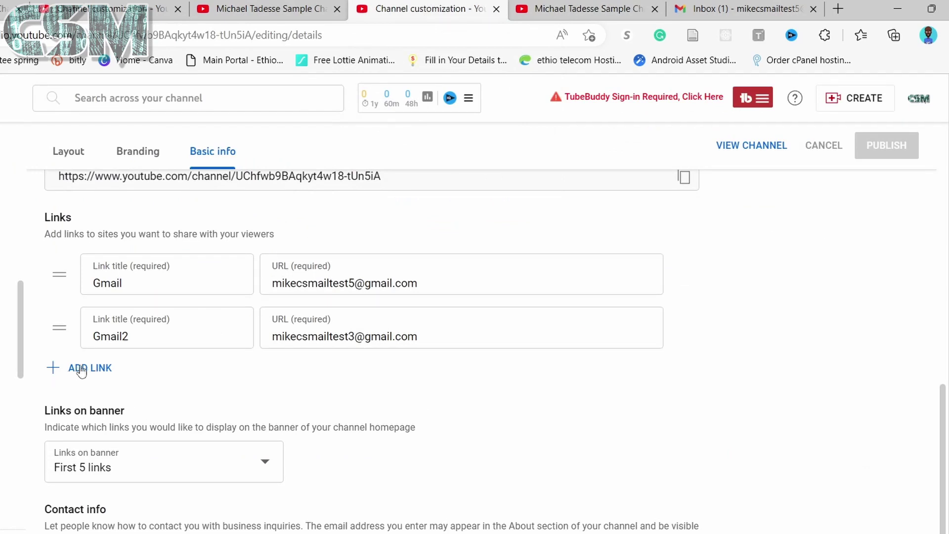
left_click(80, 369)
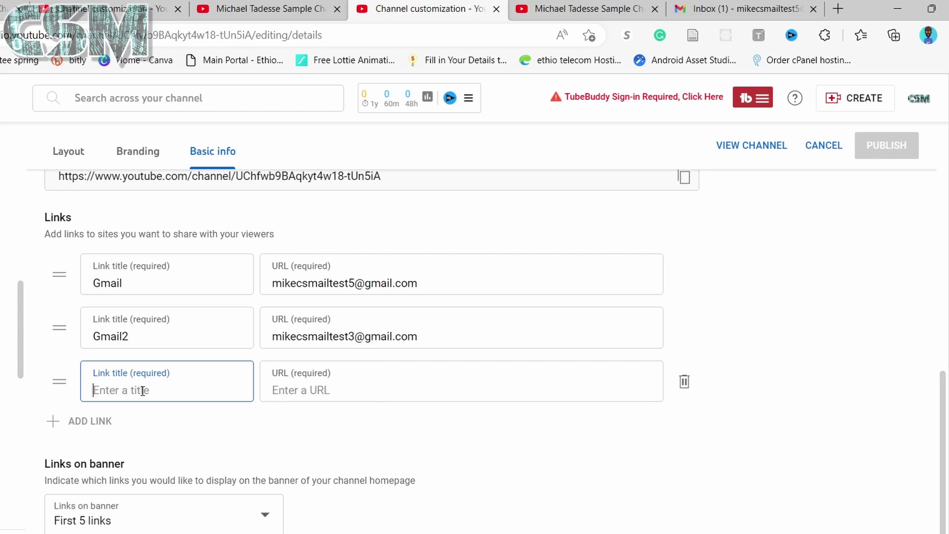
type("Telegram")
left_click(309, 392)
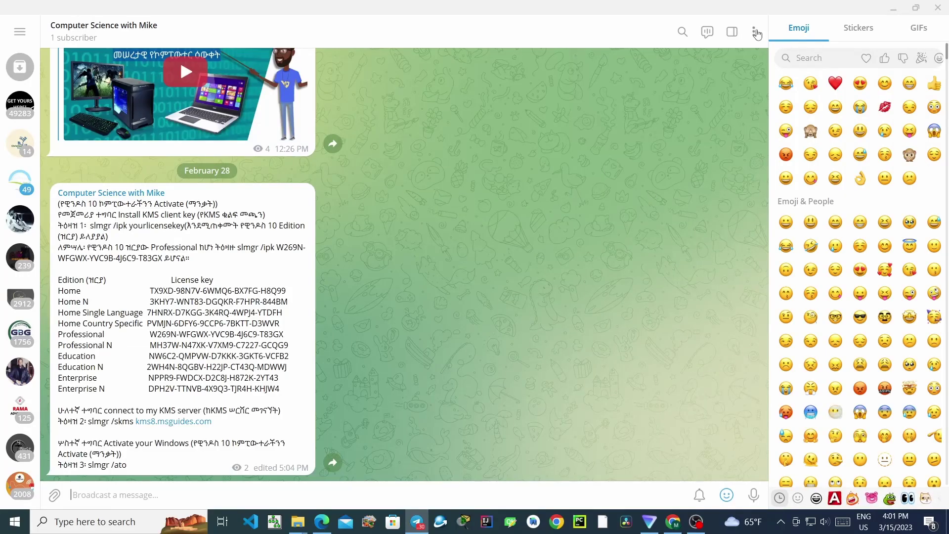
Copy the Computer Science with Mike channel's t.me link from its Telegram channel info.
left_click(755, 32)
left_click(697, 85)
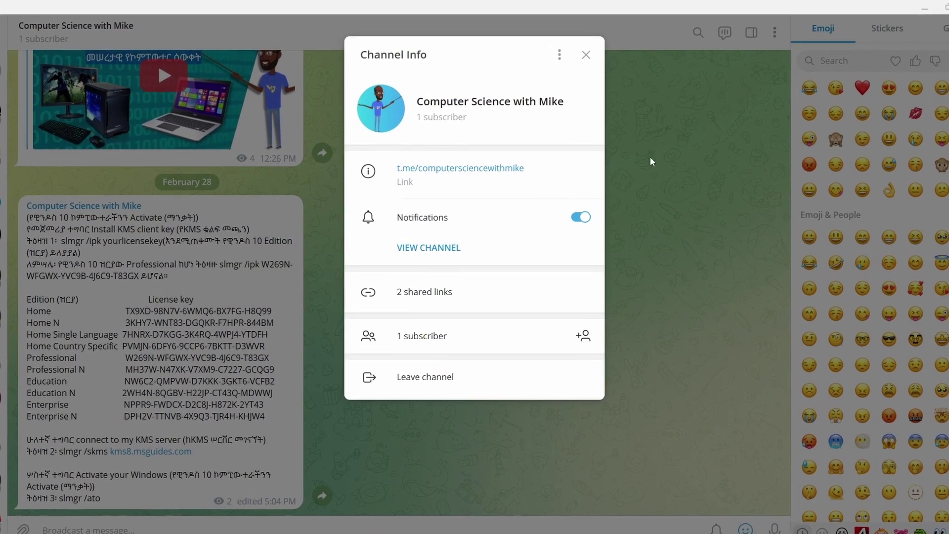
right_click(467, 174)
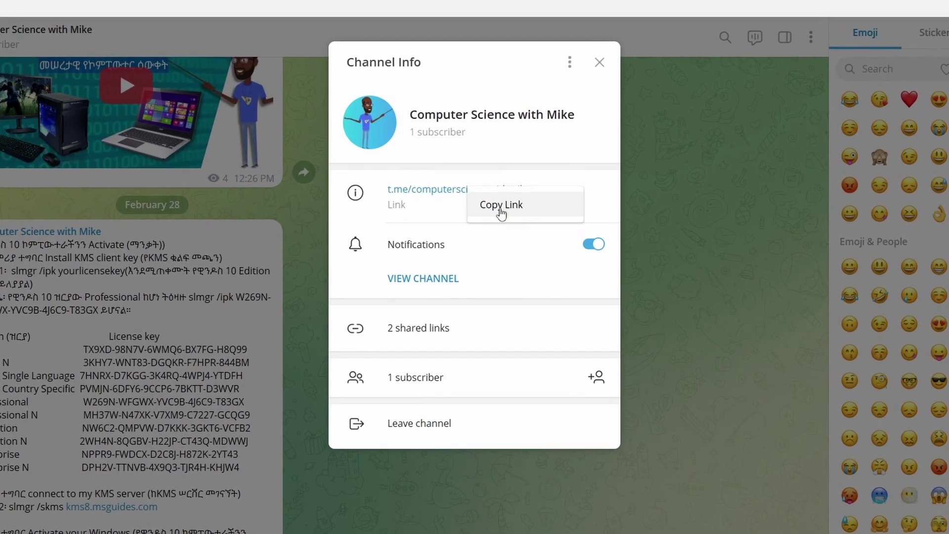
left_click(518, 208)
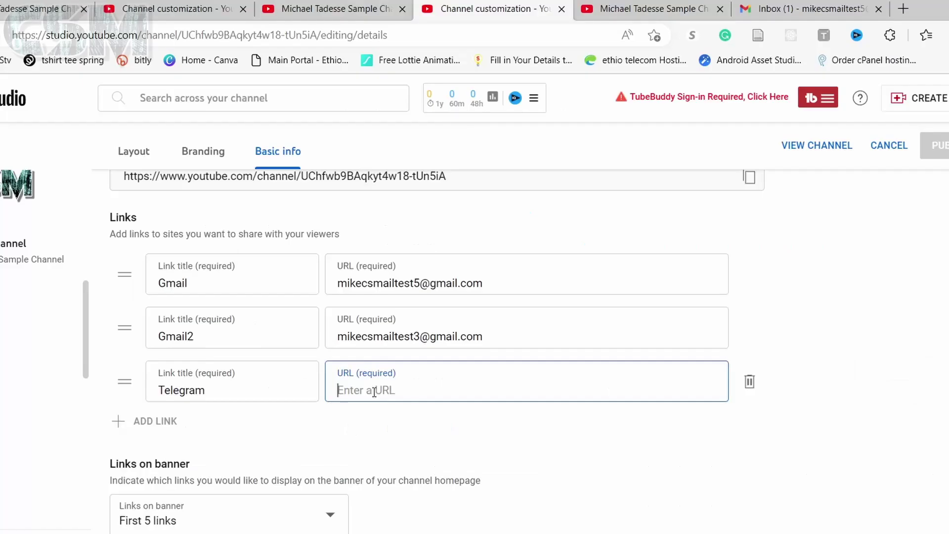
right_click(374, 393)
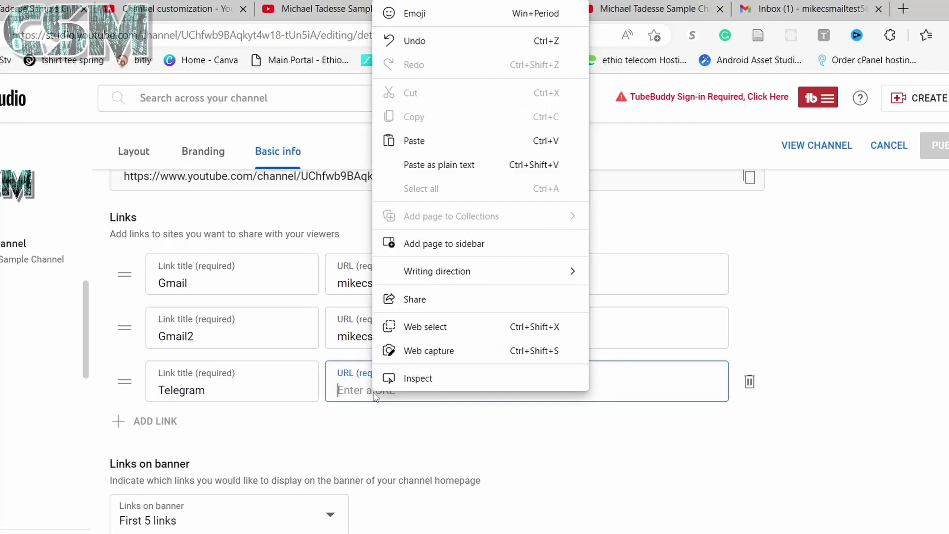
left_click(460, 141)
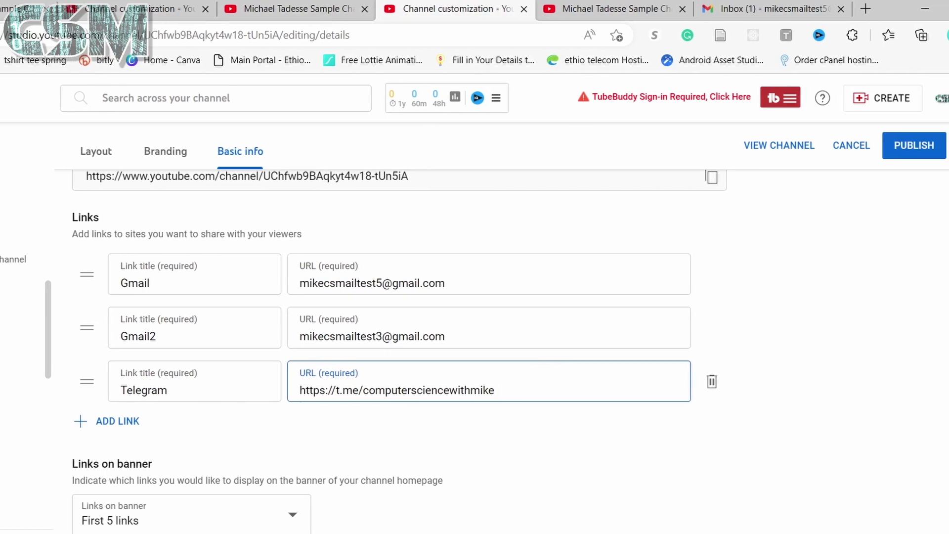
left_click(897, 156)
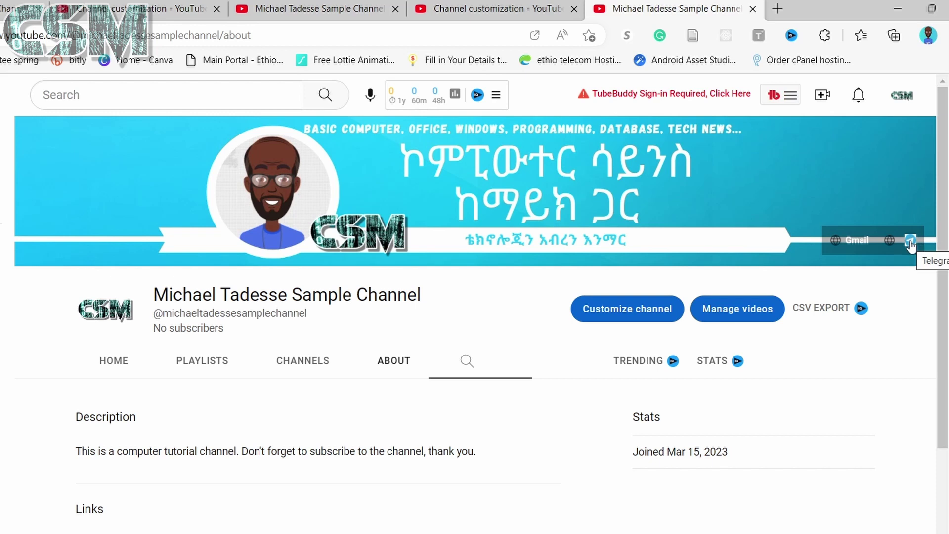
left_click(910, 240)
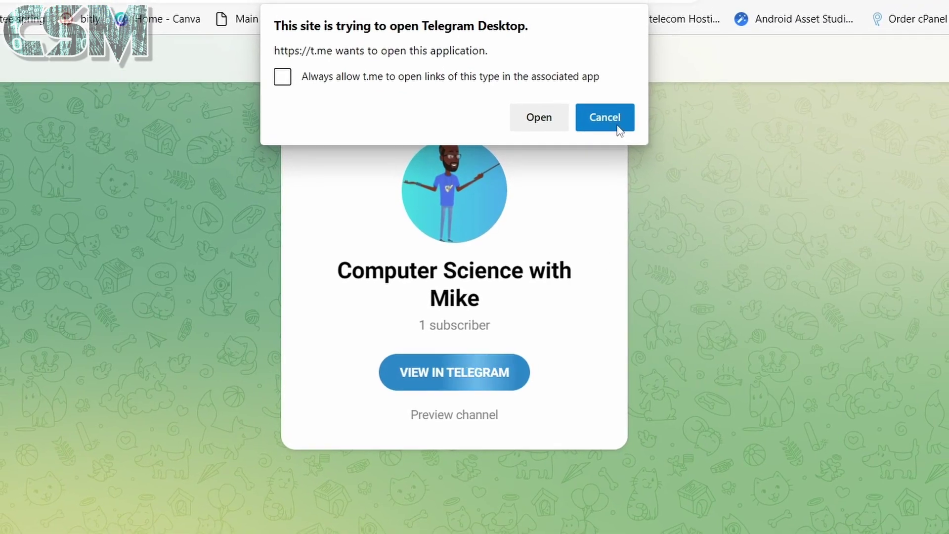
left_click(606, 129)
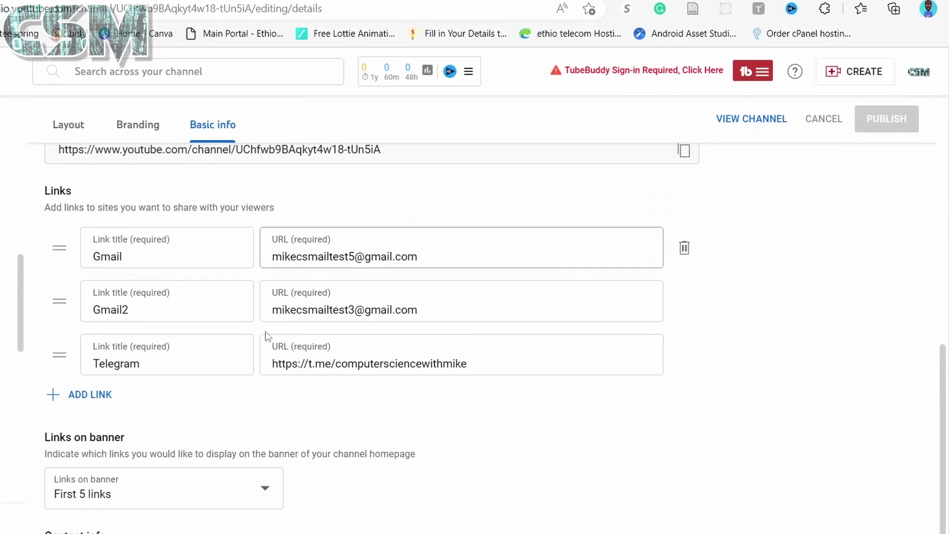
scroll(270, 334, "down", 1)
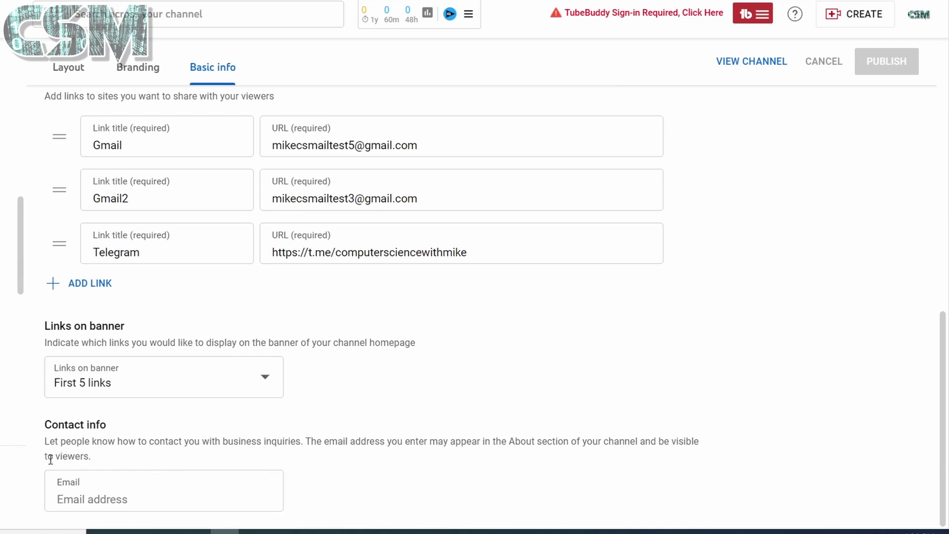
Paste the channel's Gmail address into the Contact info Email field and publish it.
right_click(109, 498)
left_click(204, 247)
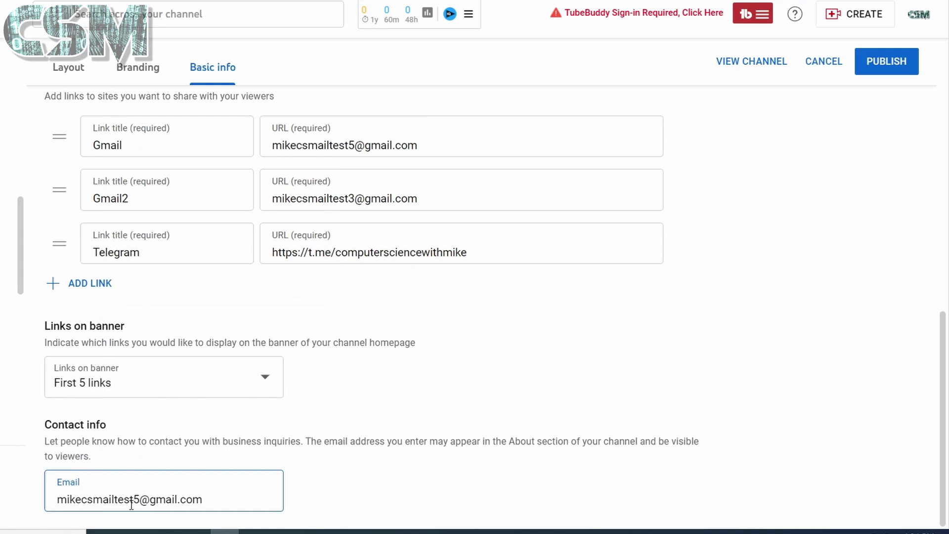
left_click(886, 65)
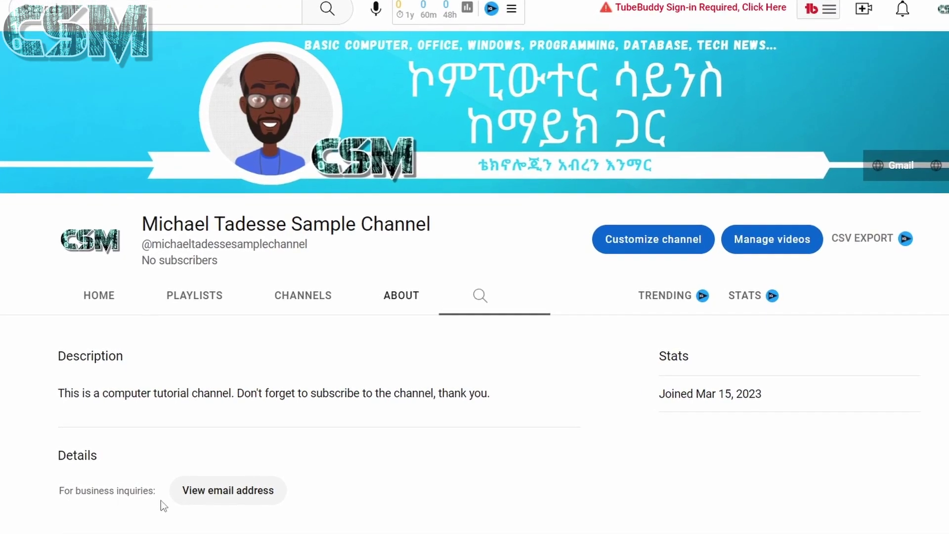
Switch to YouTube Studio's Channel dashboard from the account menu and dismiss the Playlists notice.
left_click(239, 501)
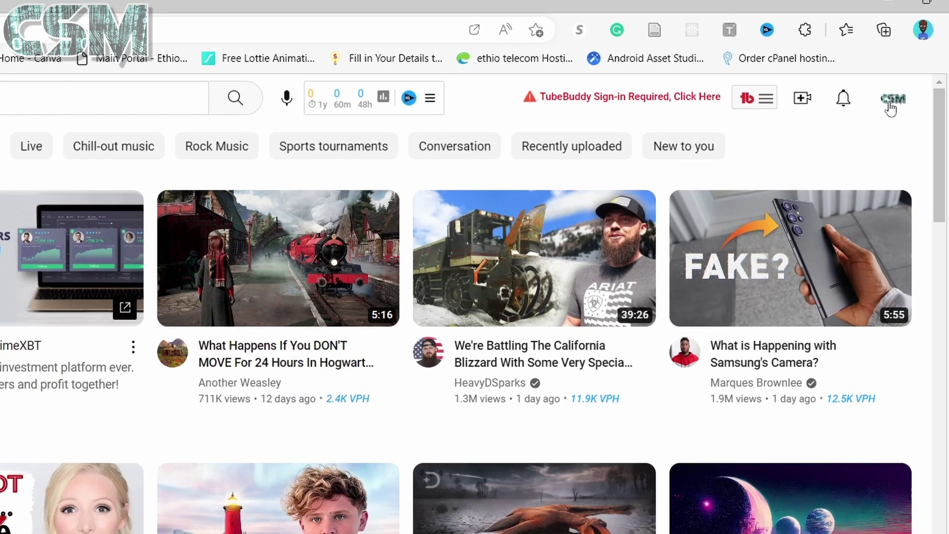
left_click(893, 101)
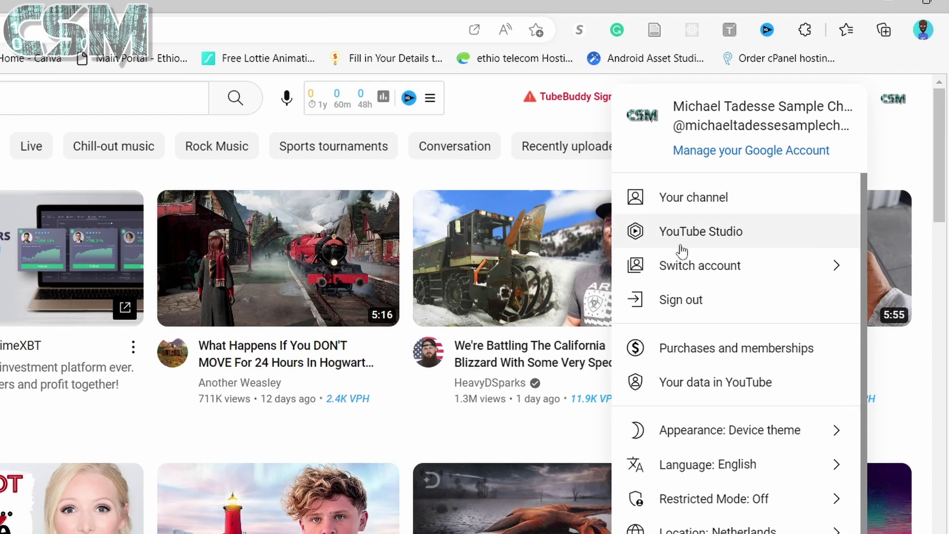
left_click(718, 244)
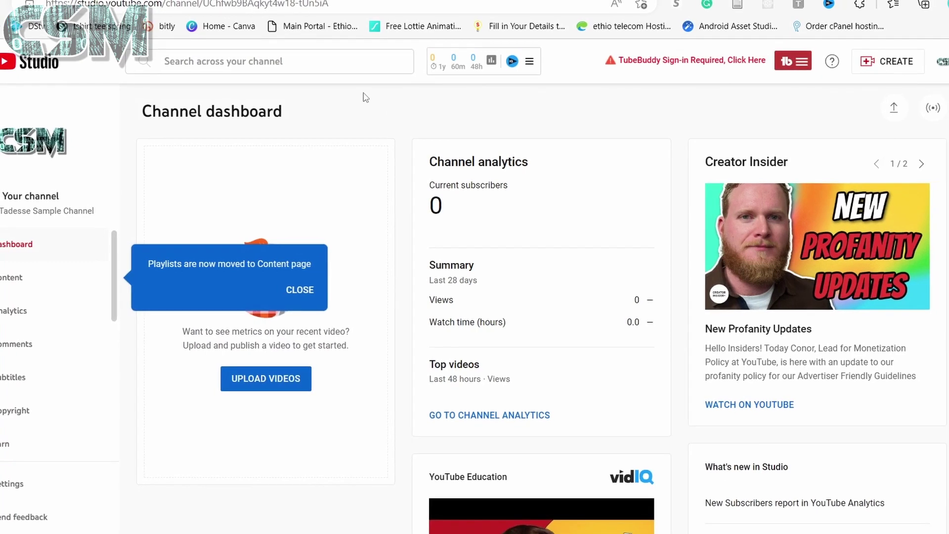
left_click(306, 292)
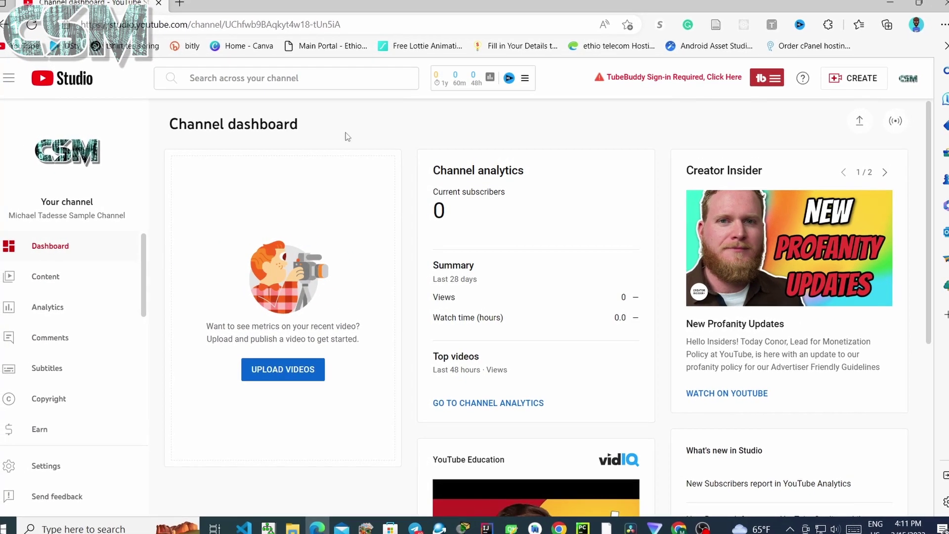
scroll(55, 306, "down", 3)
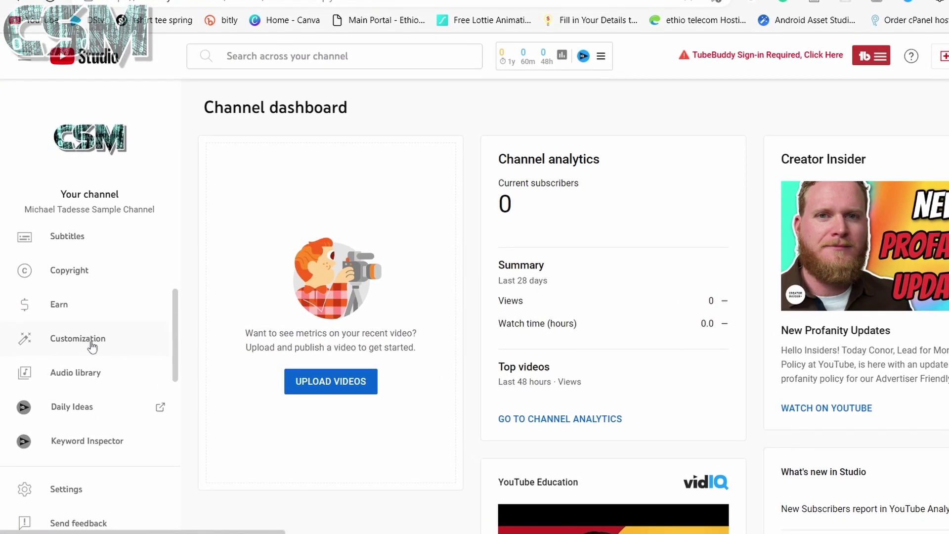
Look over the Branding and Basic info customization tabs, then view the live channel page.
left_click(91, 344)
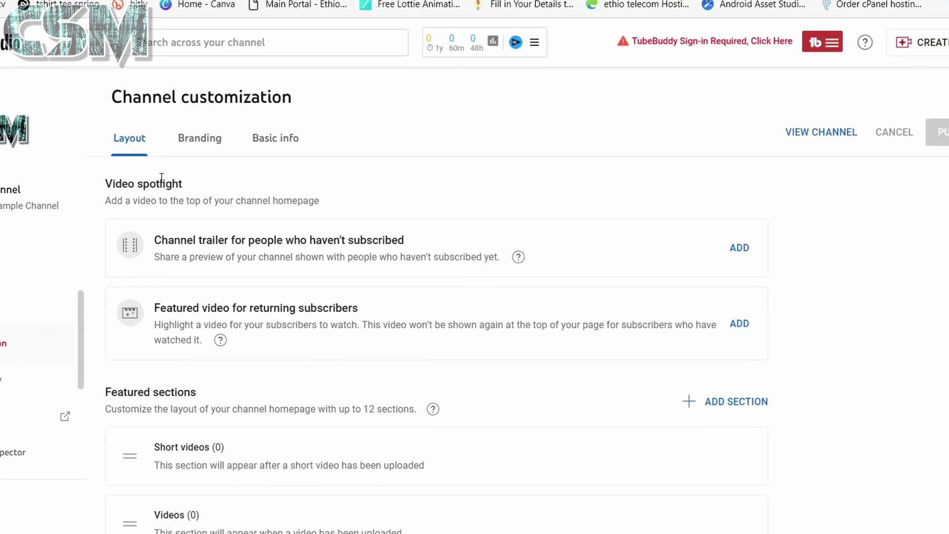
left_click(288, 146)
scroll(336, 388, "down", 3)
scroll(339, 381, "up", 3)
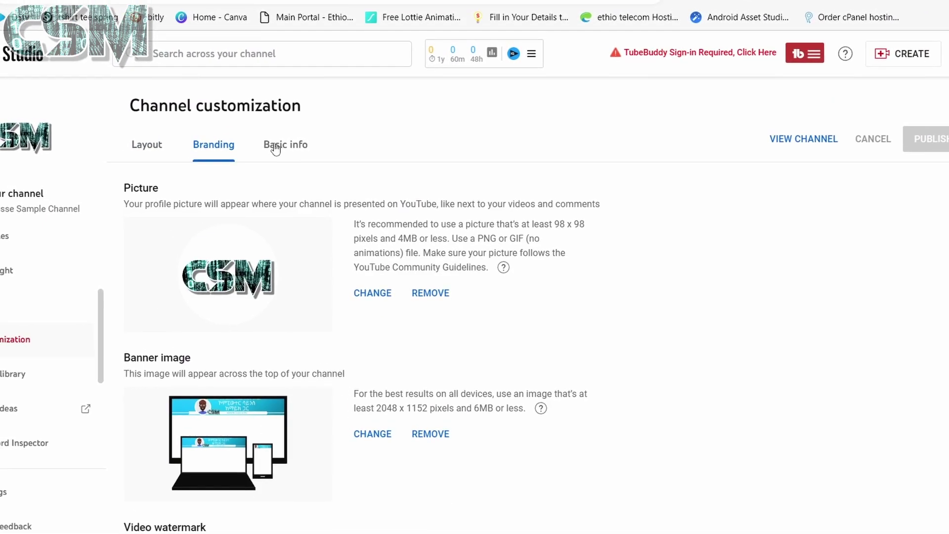
left_click(276, 146)
scroll(311, 307, "down", 3)
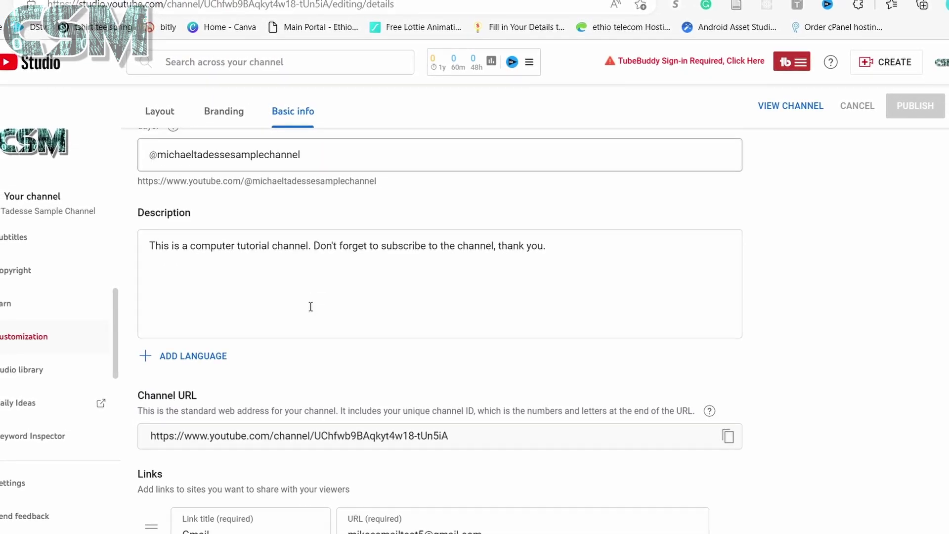
scroll(311, 306, "down", 5)
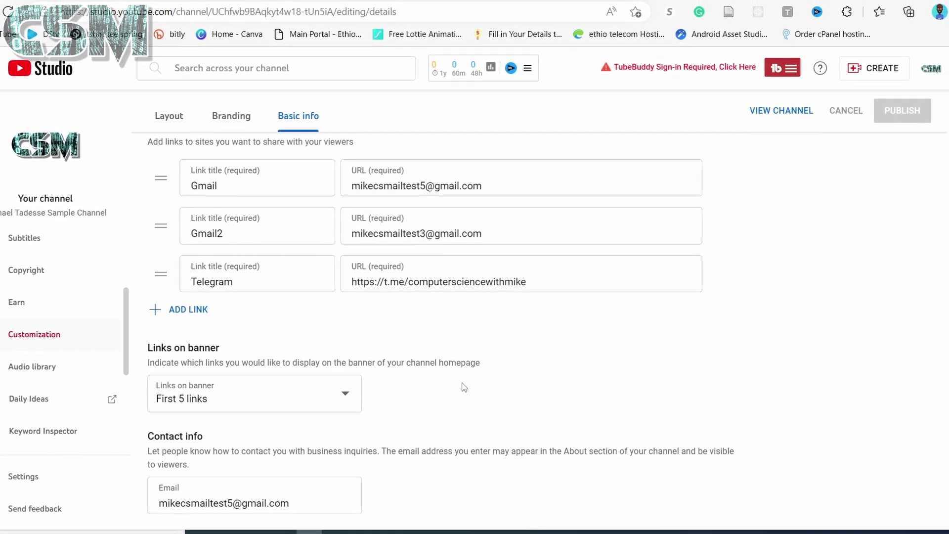
scroll(508, 388, "up", 8)
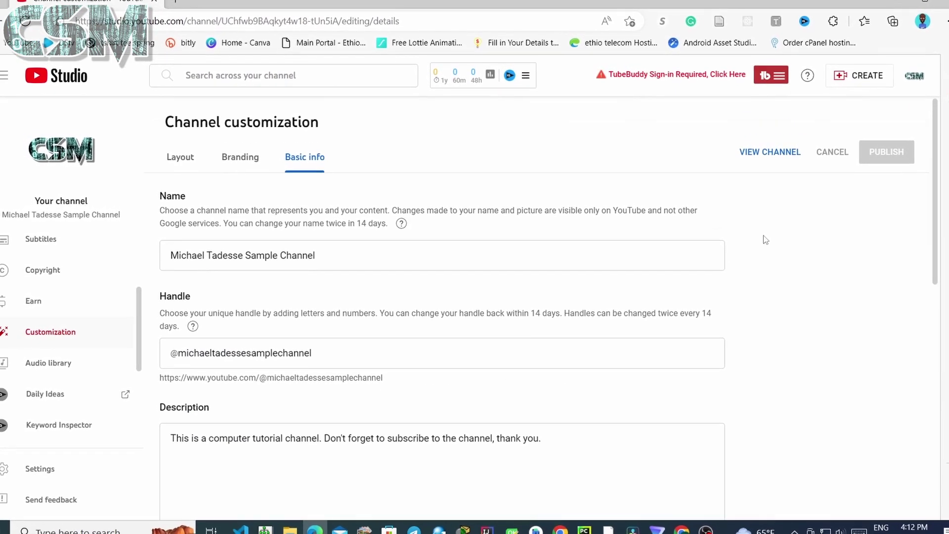
left_click(751, 155)
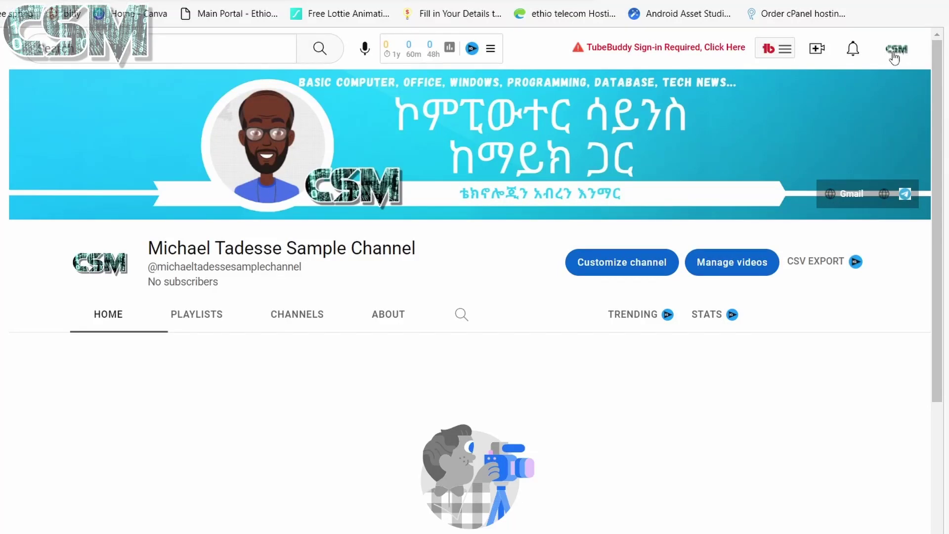
Go to YouTube account Settings and start creating a new channel.
left_click(895, 54)
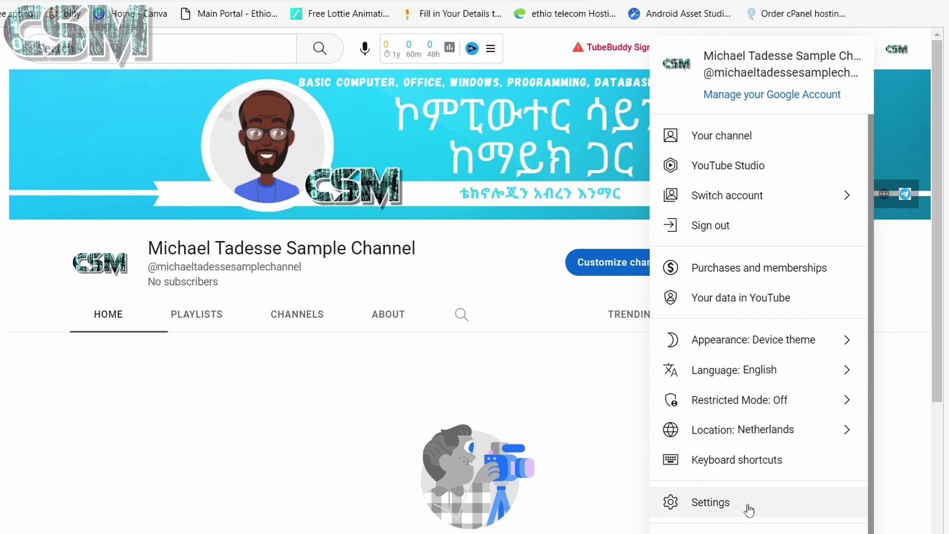
left_click(749, 508)
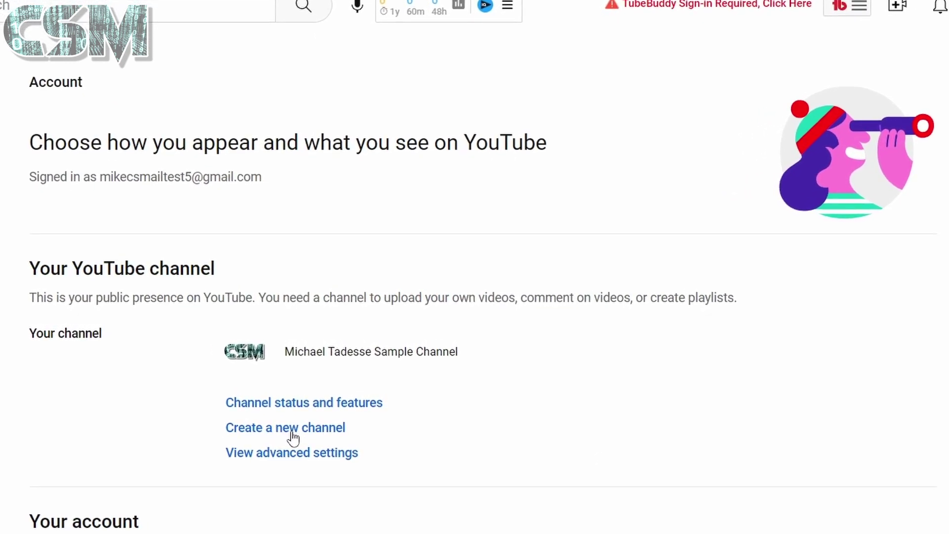
left_click(292, 432)
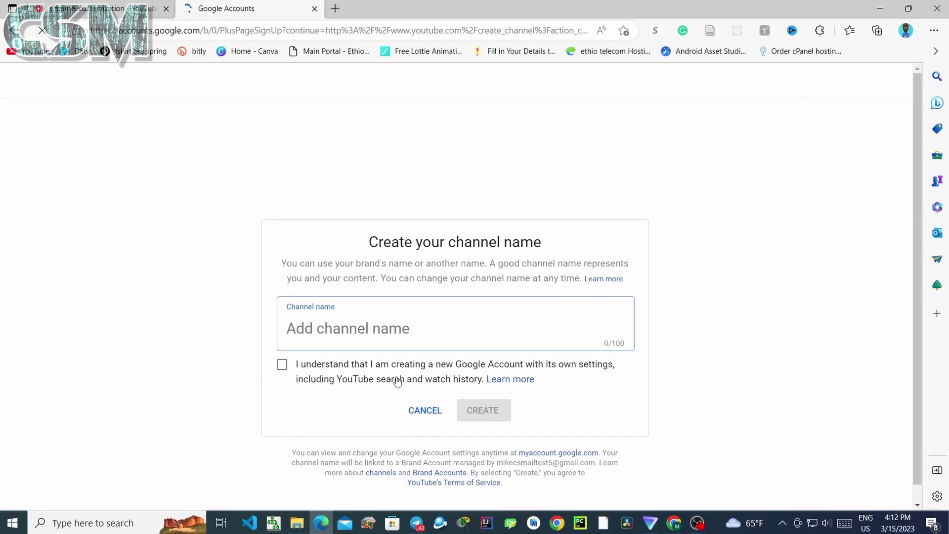